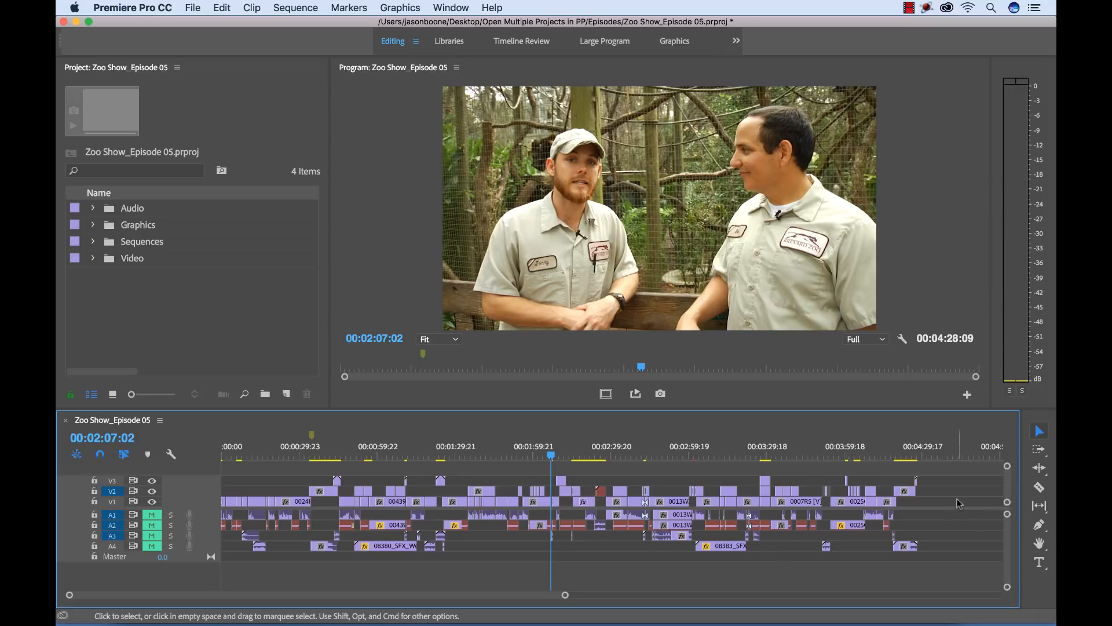
Play a few seconds of the Episode 05 sequence and move the playhead back to about 00:02:06:20
key("space")
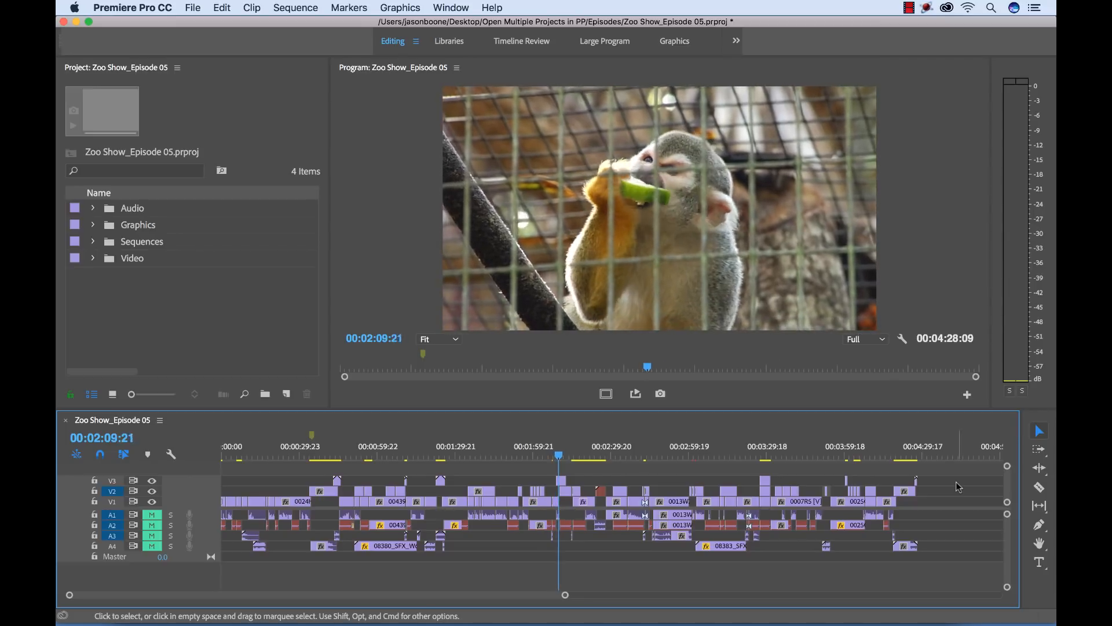
left_click_drag(563, 456, 551, 459)
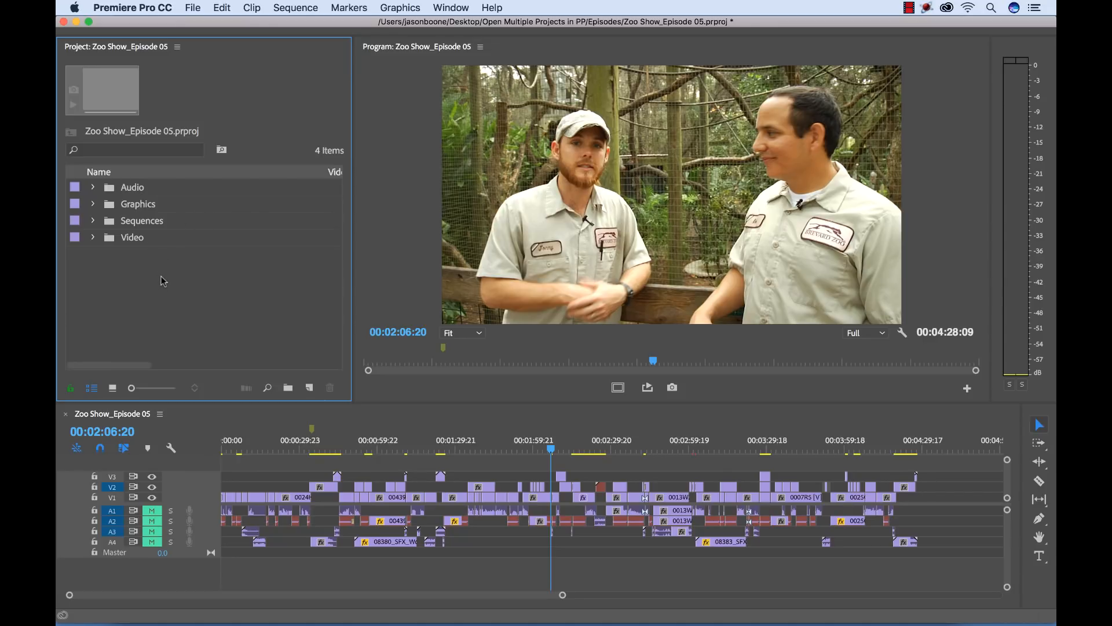
Switch to Finder and open Zoo Show_Episode 06.prproj from the Episodes folder while Episode 05 stays open
mouse_move(152, 615)
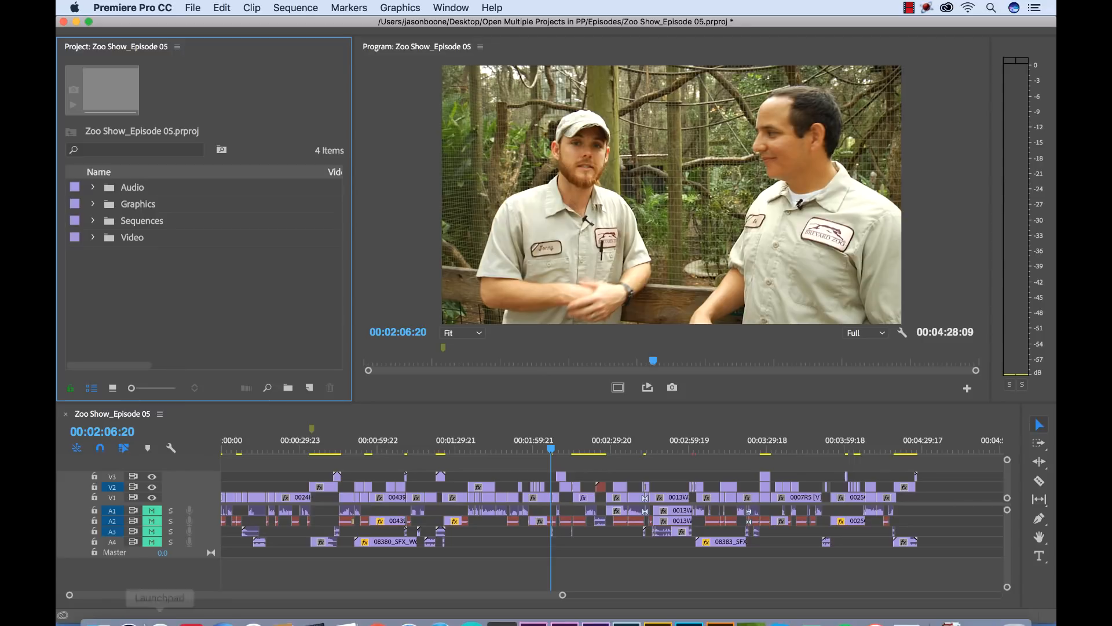
left_click(97, 605)
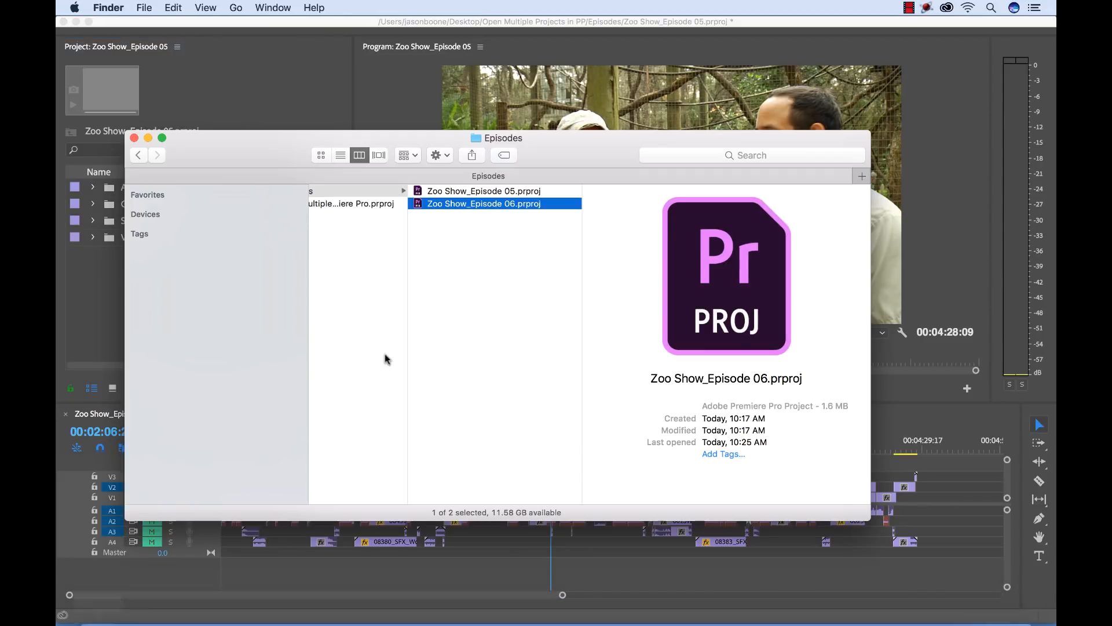
double_click(485, 204)
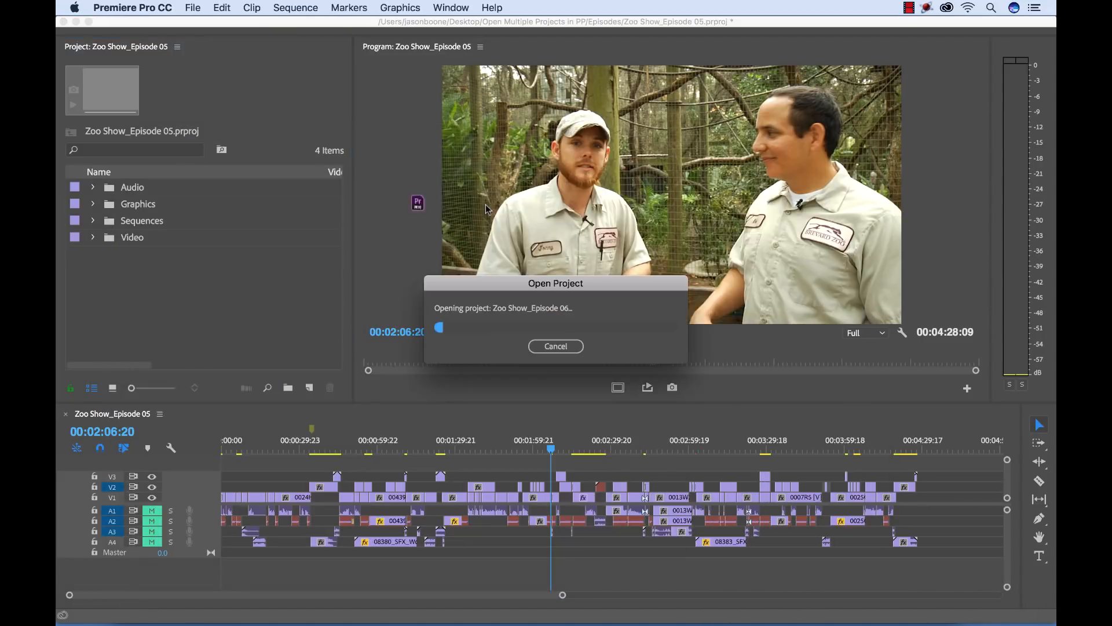
Dock the floating Episode 06 project panel into the same panel group as the Episode 05 project
left_click_drag(359, 70, 576, 139)
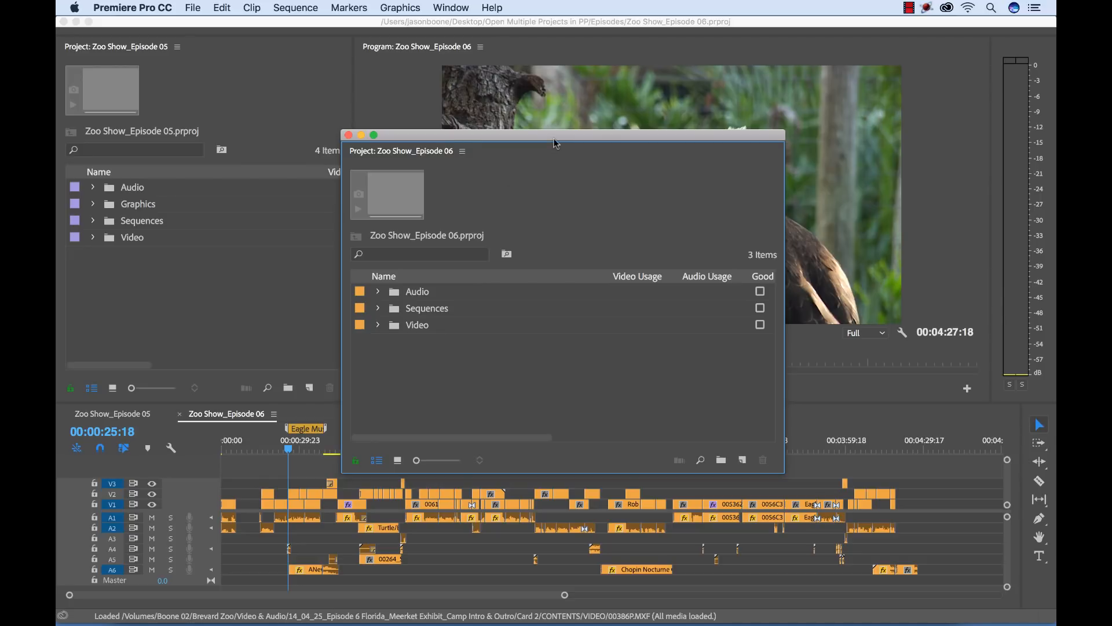
left_click_drag(555, 143, 712, 181)
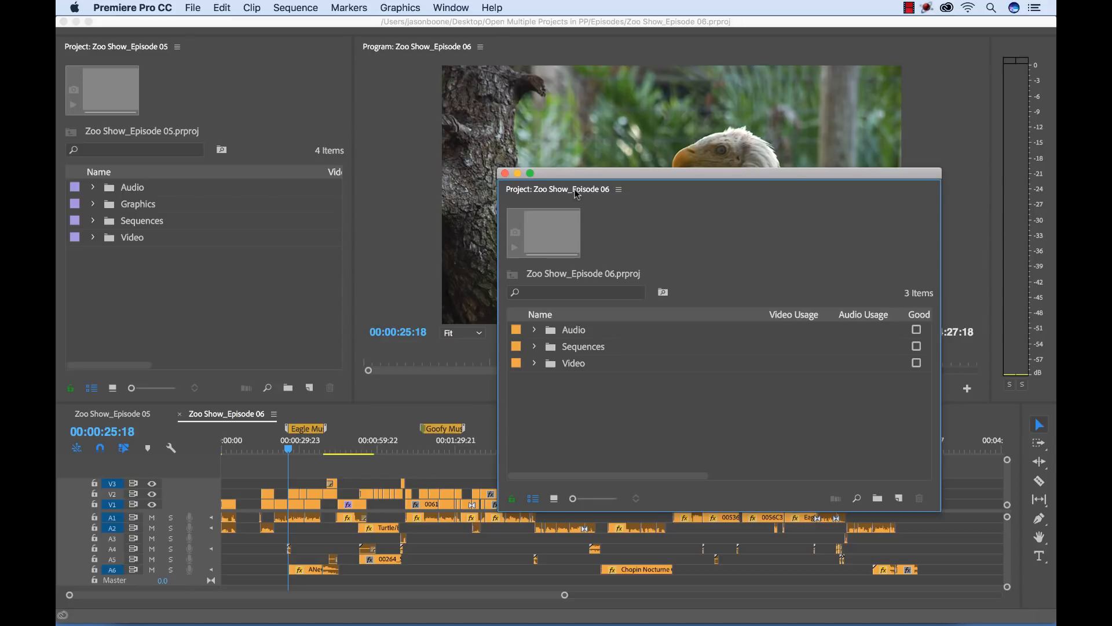
left_click_drag(577, 194, 161, 156)
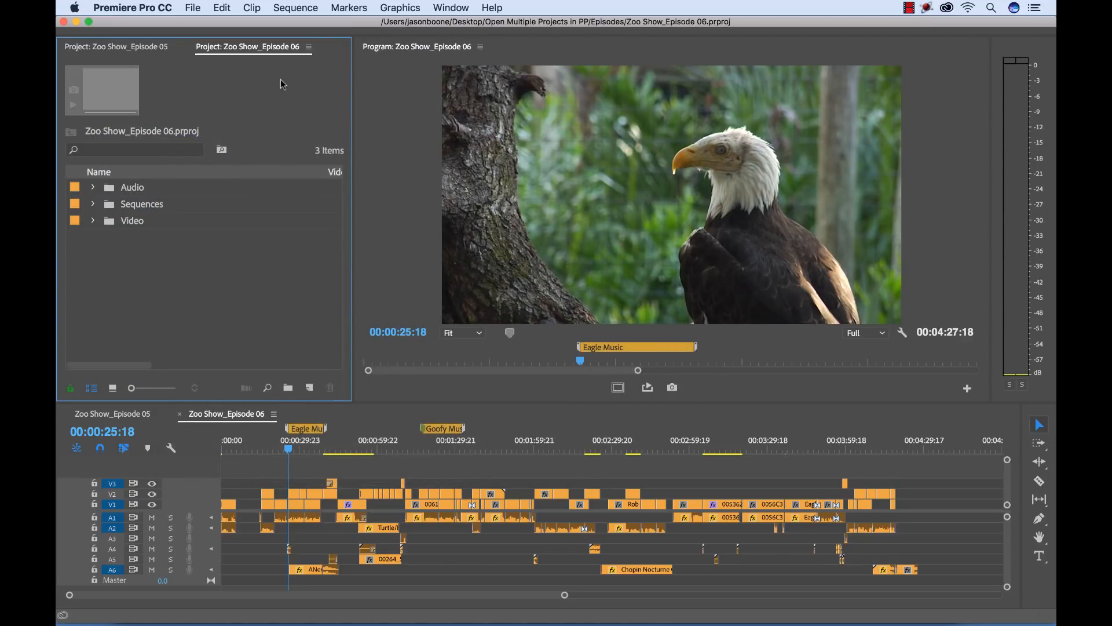
Switch back and forth between the Episode 05 and Episode 06 project panels to compare their bins
left_click(141, 51)
left_click(227, 50)
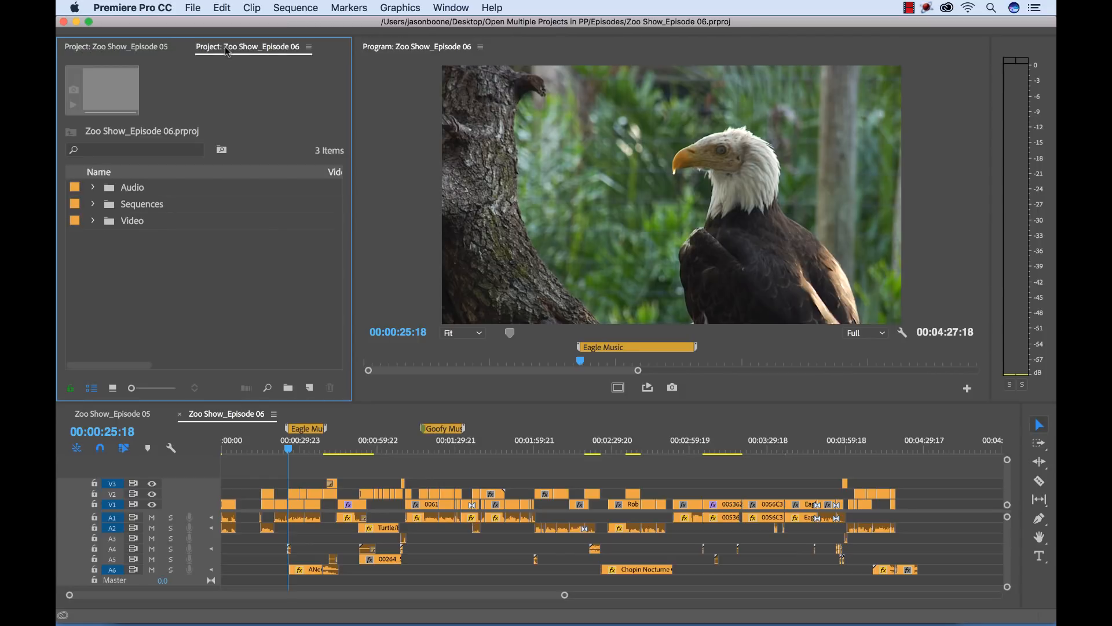
left_click(150, 50)
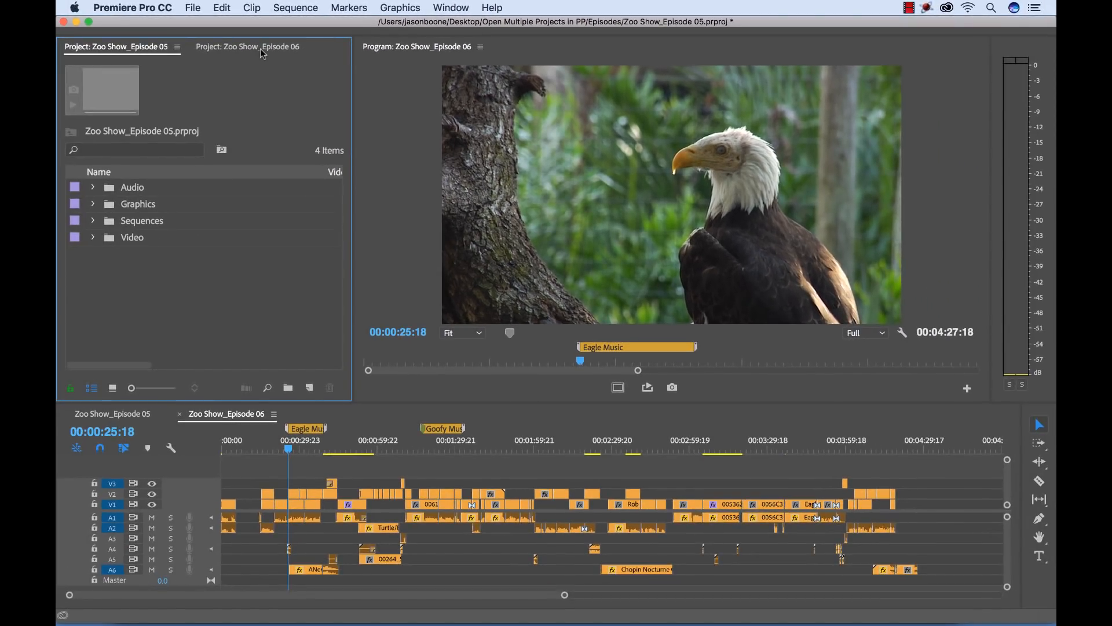
left_click(261, 51)
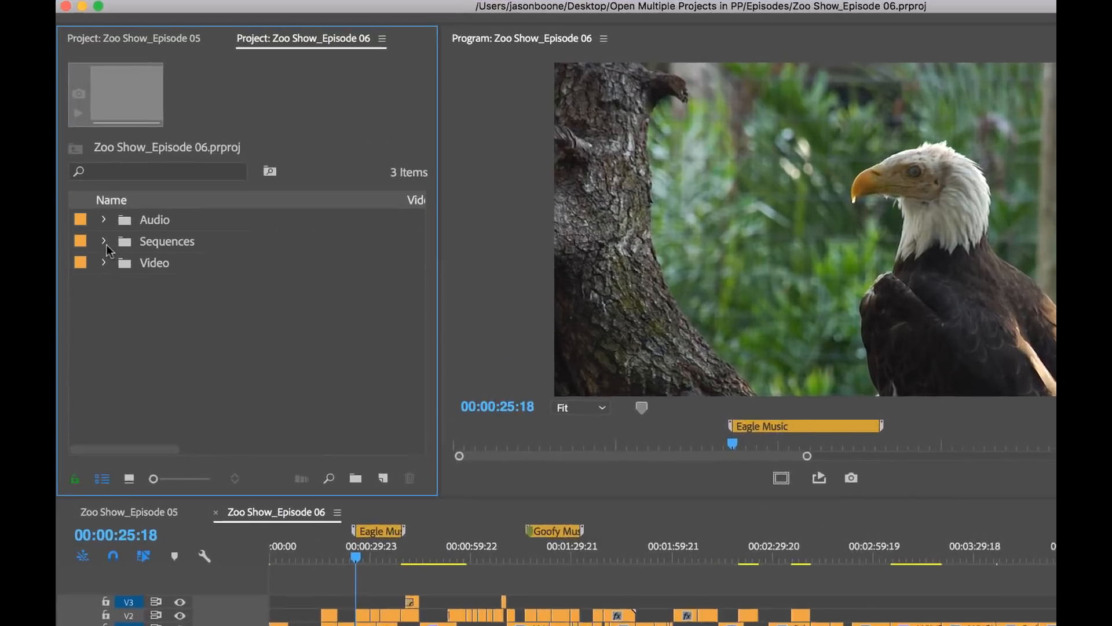
Expand the Sequences bin in both projects and activate the Zoo Show_Episode 06 timeline
left_click(93, 204)
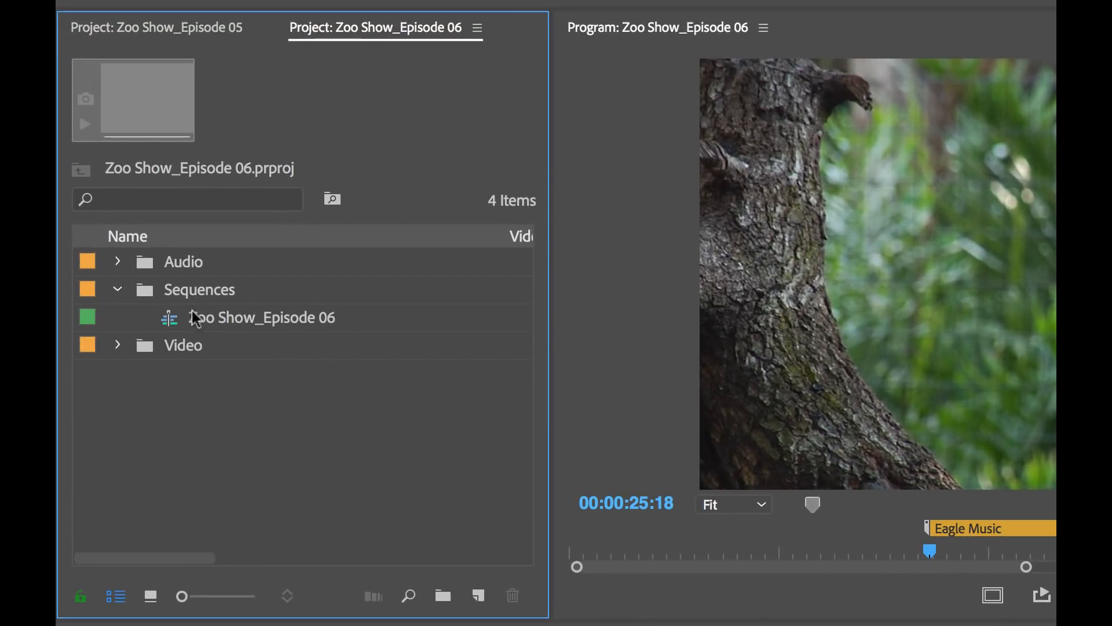
left_click(246, 318)
left_click(270, 465)
left_click(207, 24)
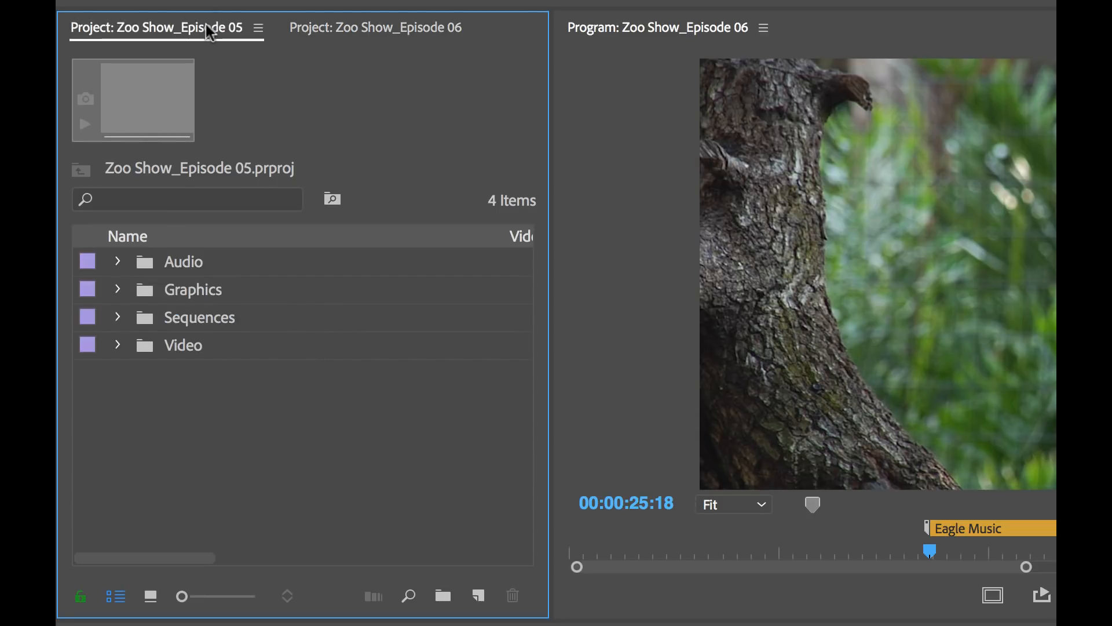
left_click(117, 317)
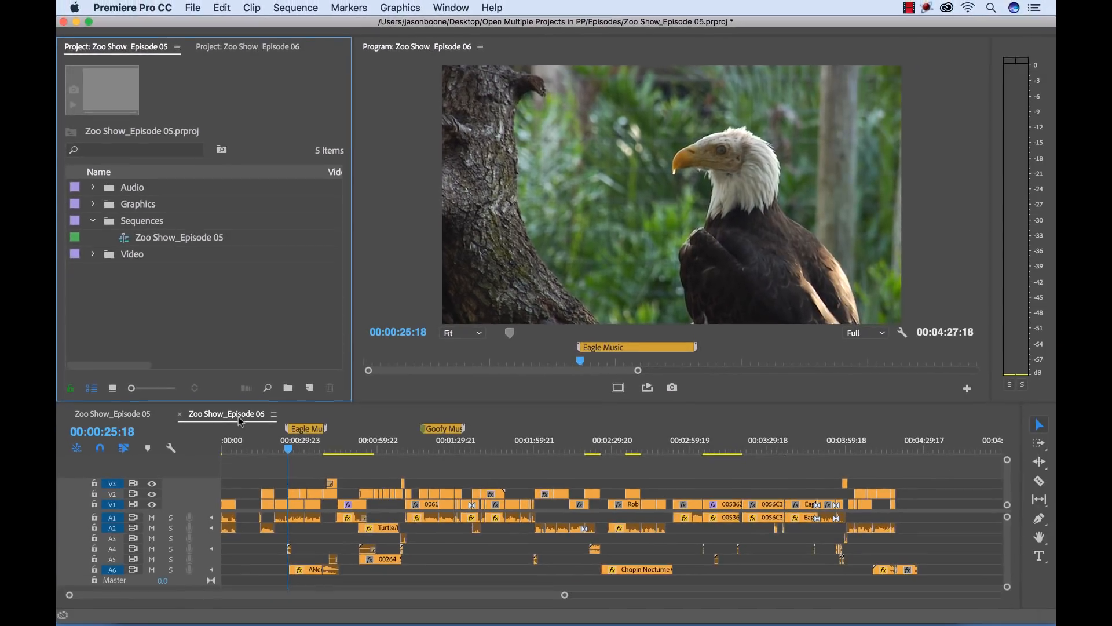
left_click(238, 416)
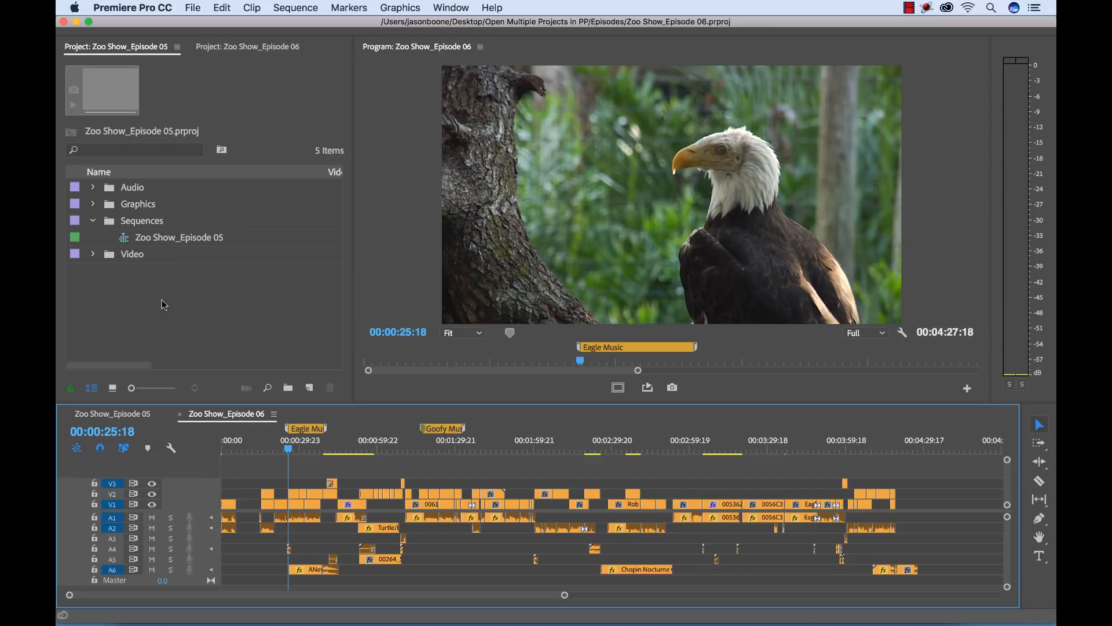
Check the lists of currently open projects and timelines, and close them without changing anything
left_click(451, 9)
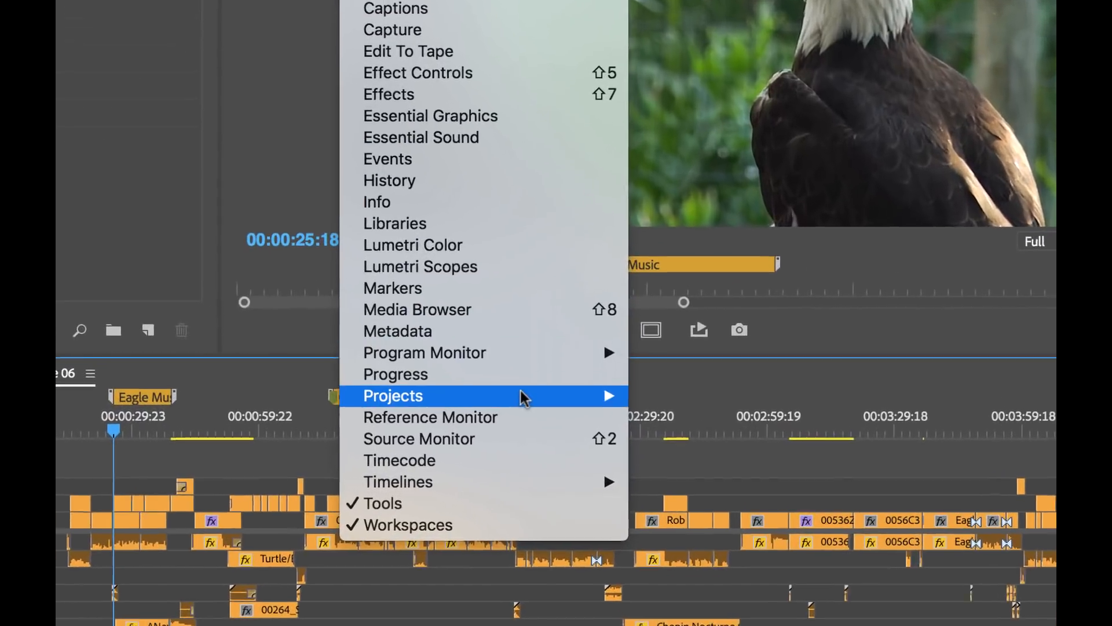
mouse_move(539, 431)
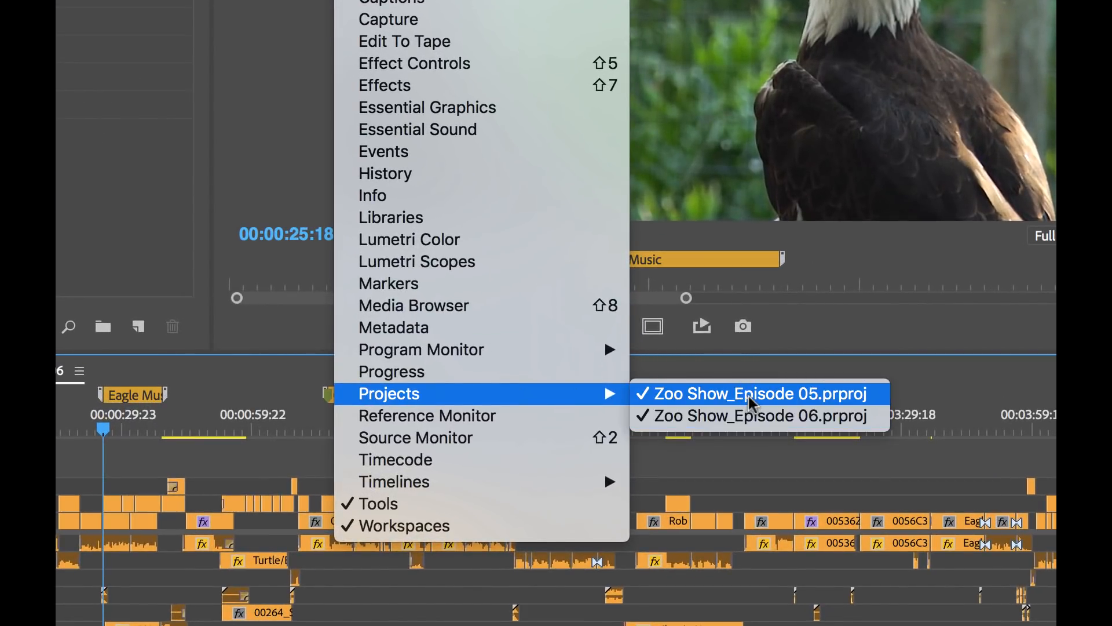
mouse_move(499, 482)
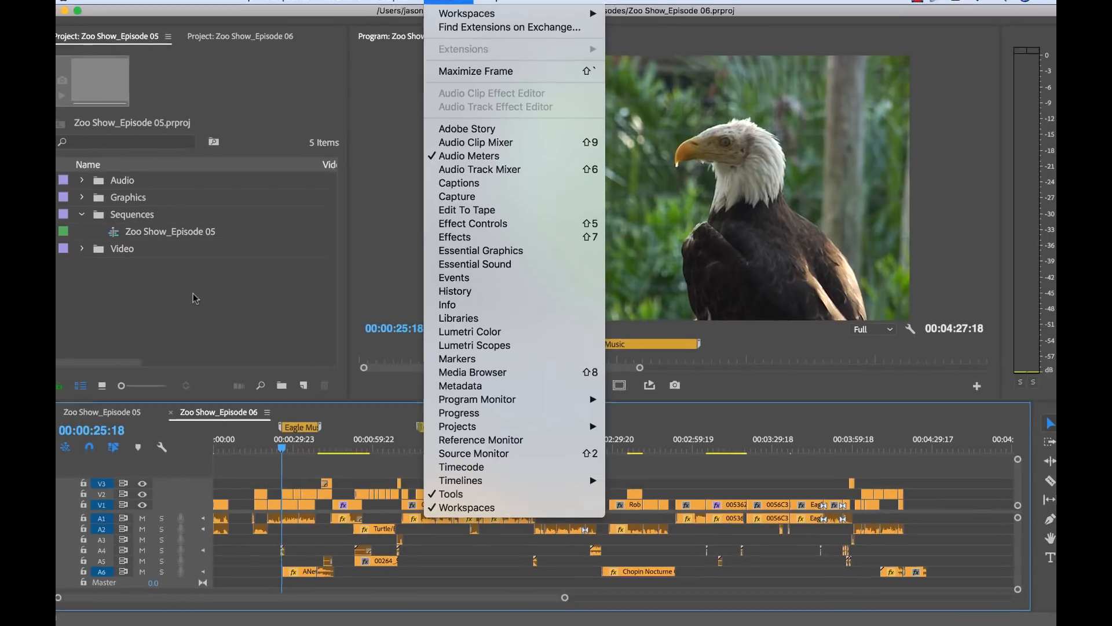
left_click(195, 299)
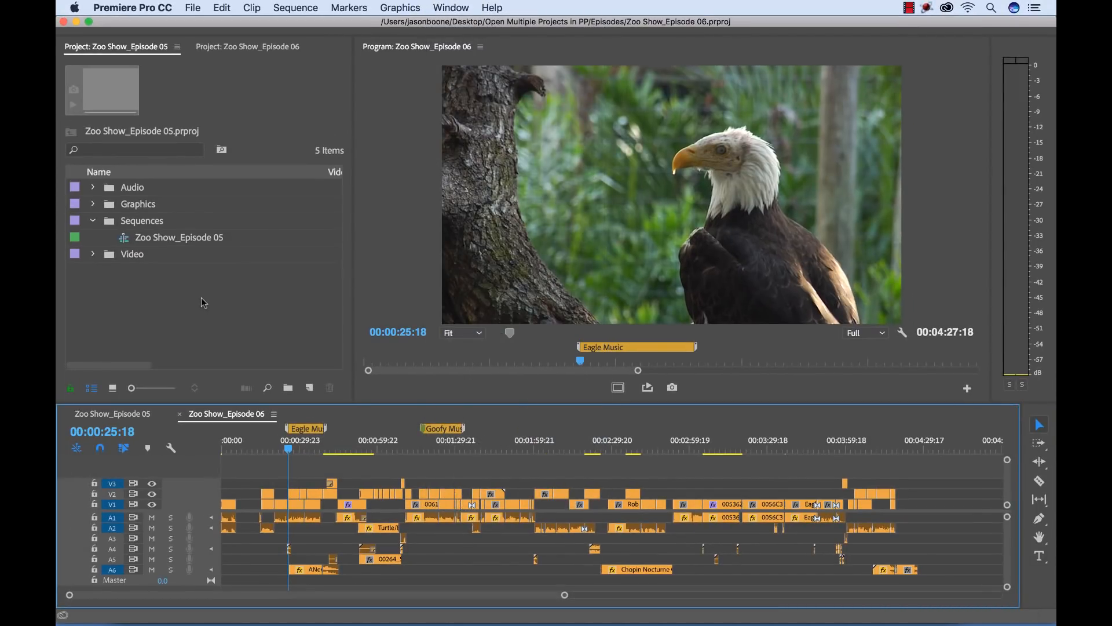
Bring the Episode 06 project panel forward and look over the file commands
left_click(201, 297)
left_click(228, 47)
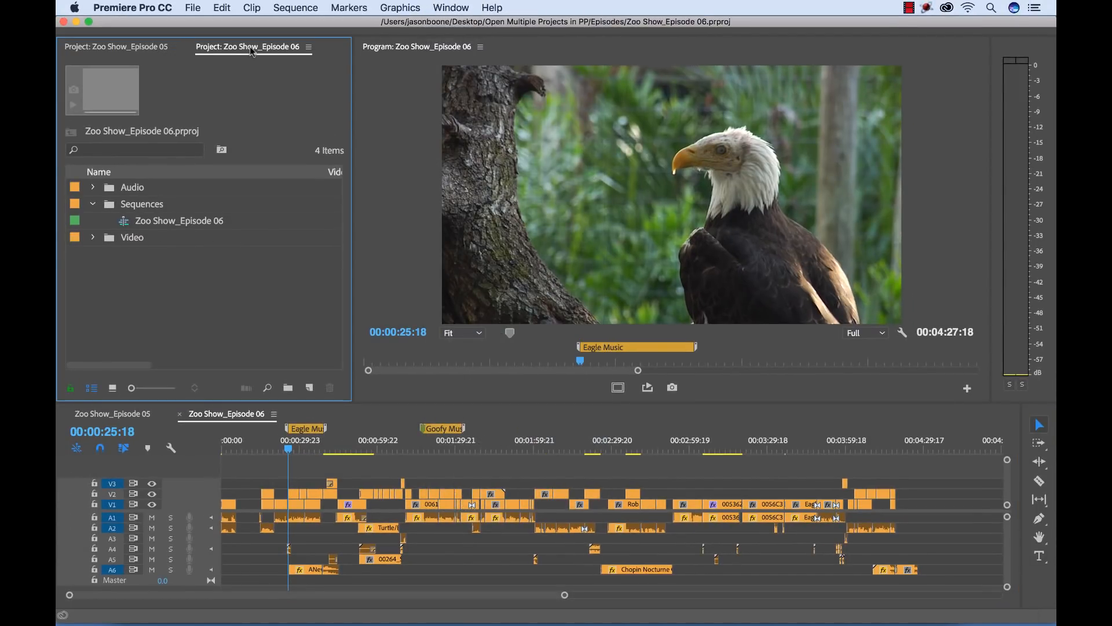
left_click(193, 9)
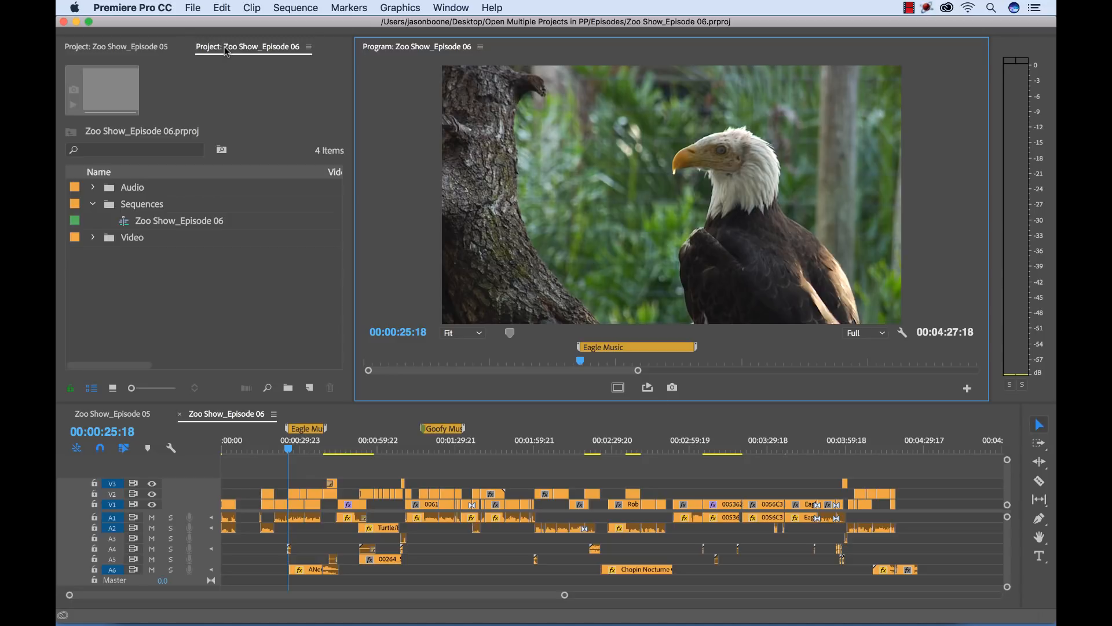
Place the Episode 06 project panel beside the Episode 05 panel and widen both so their contents are readable
left_click(244, 52)
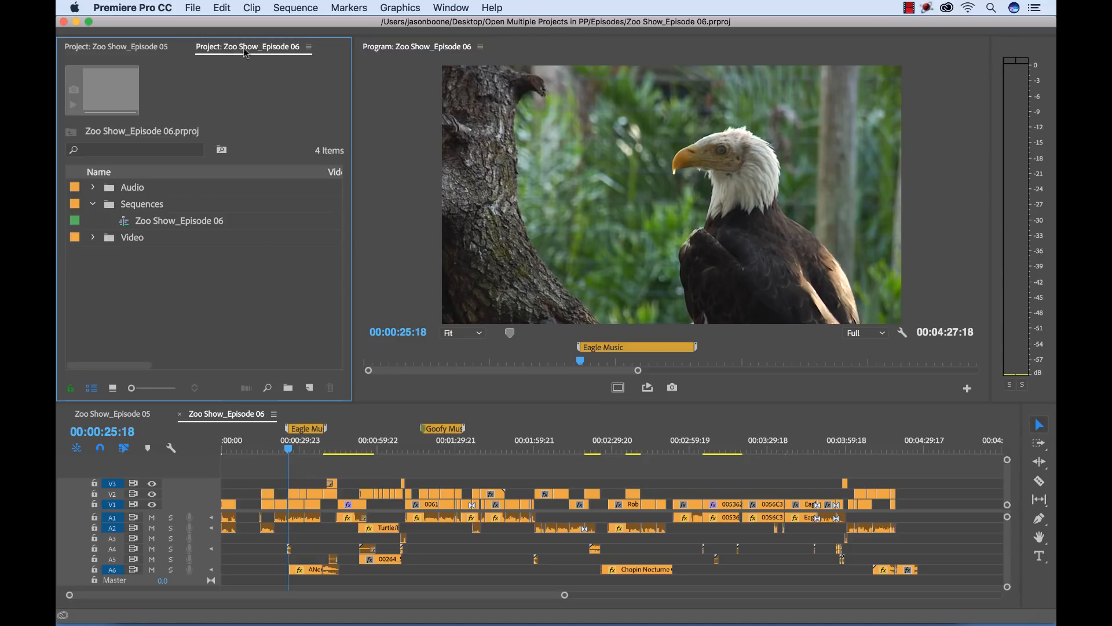
left_click_drag(244, 51, 278, 86)
left_click_drag(324, 168, 331, 177)
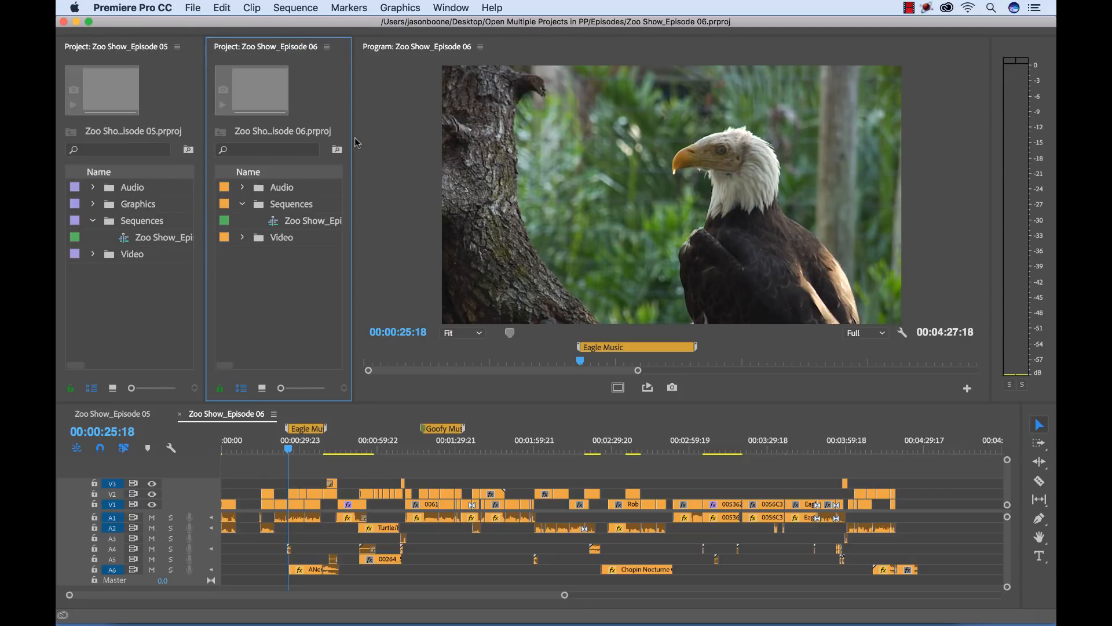
left_click_drag(353, 138, 530, 154)
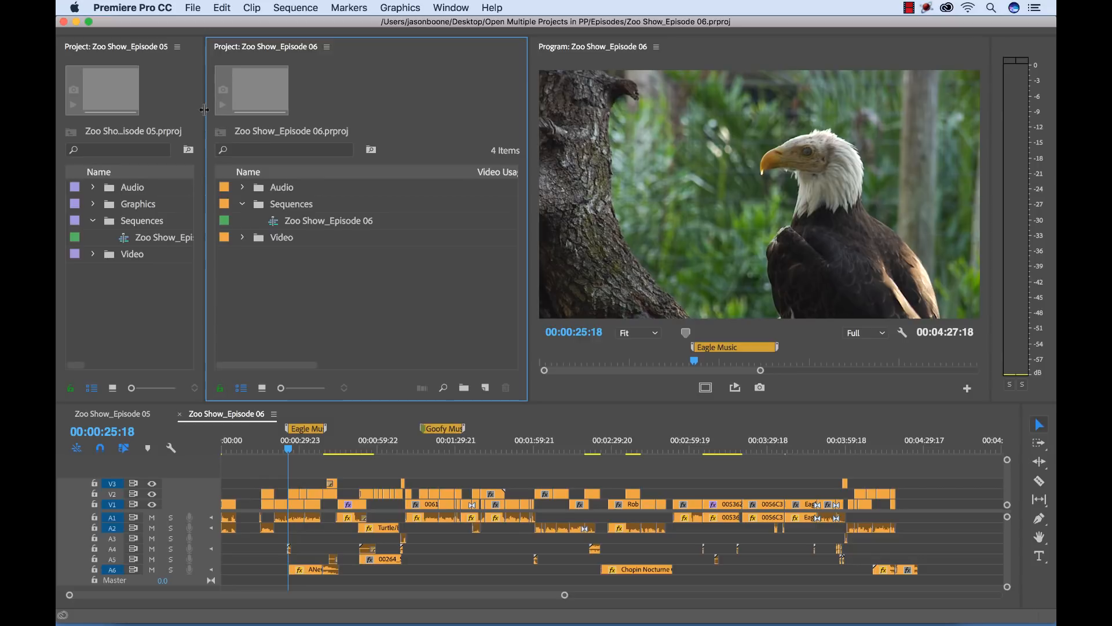
left_click_drag(204, 109, 328, 110)
Collapse the Sequences bins in both projects and even out the widths of the two project panels
left_click(366, 203)
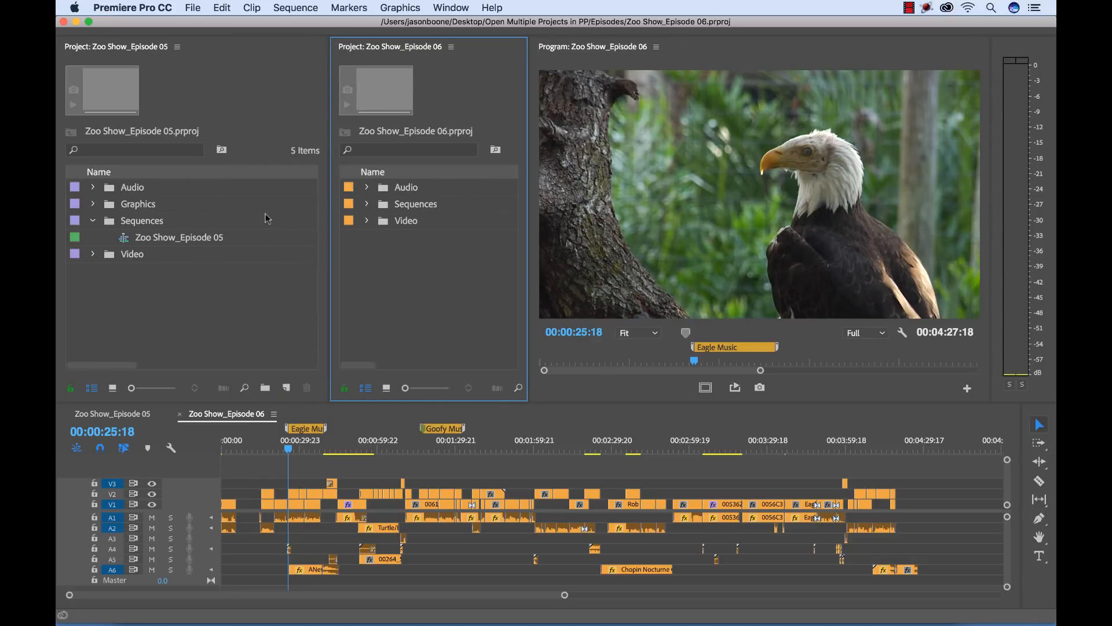
left_click(94, 220)
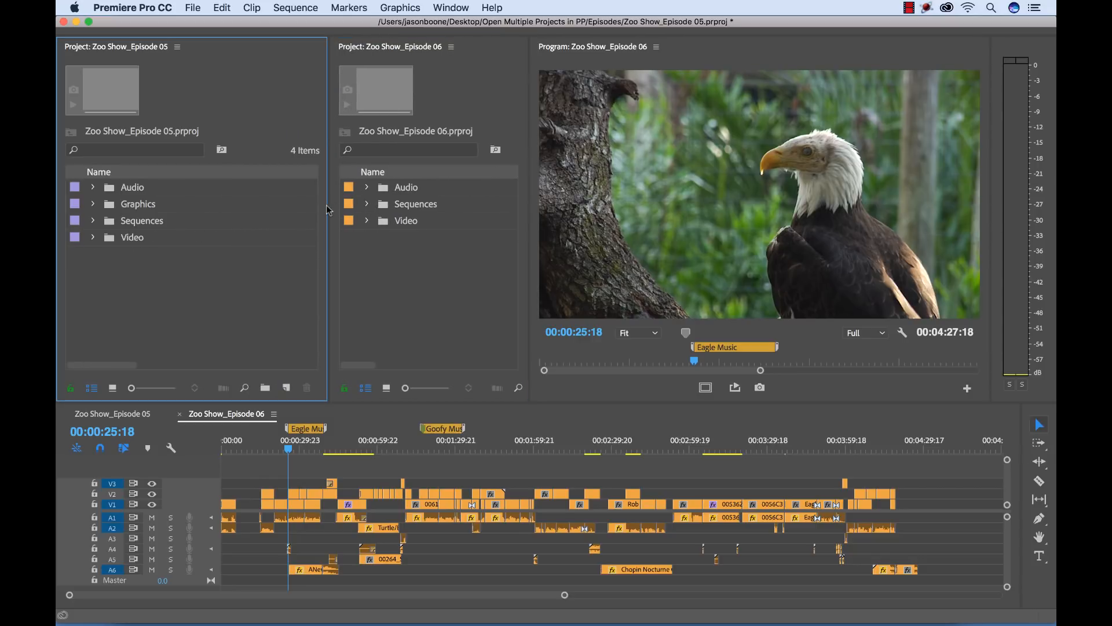
left_click_drag(327, 206, 291, 206)
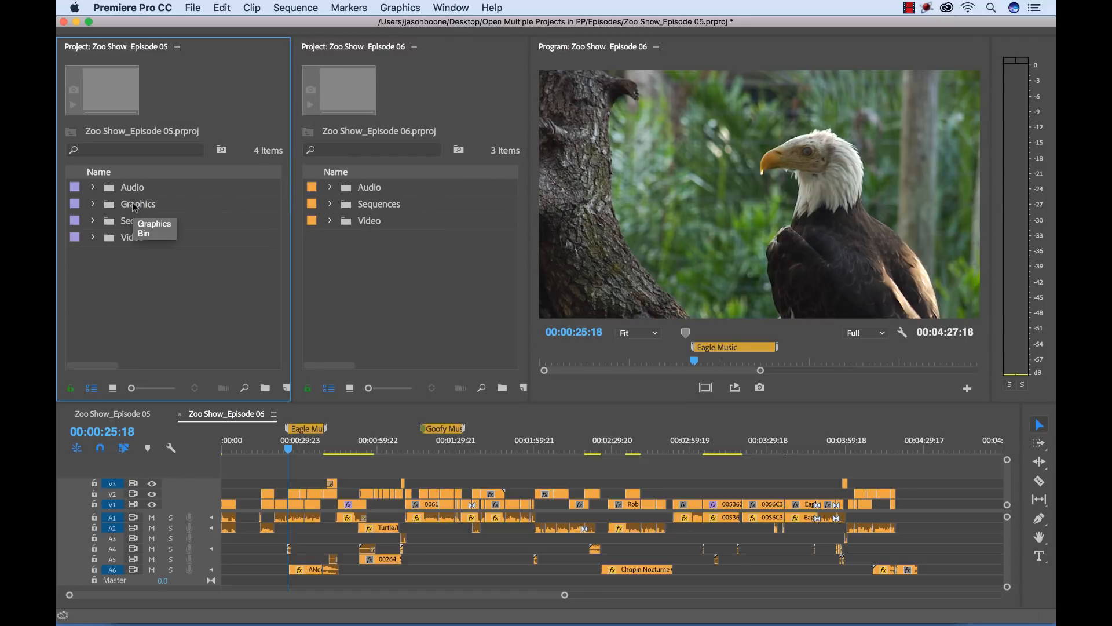
Stack the Episode 05 timeline above the Episode 06 timeline and enlarge both to show more tracks
left_click(220, 417)
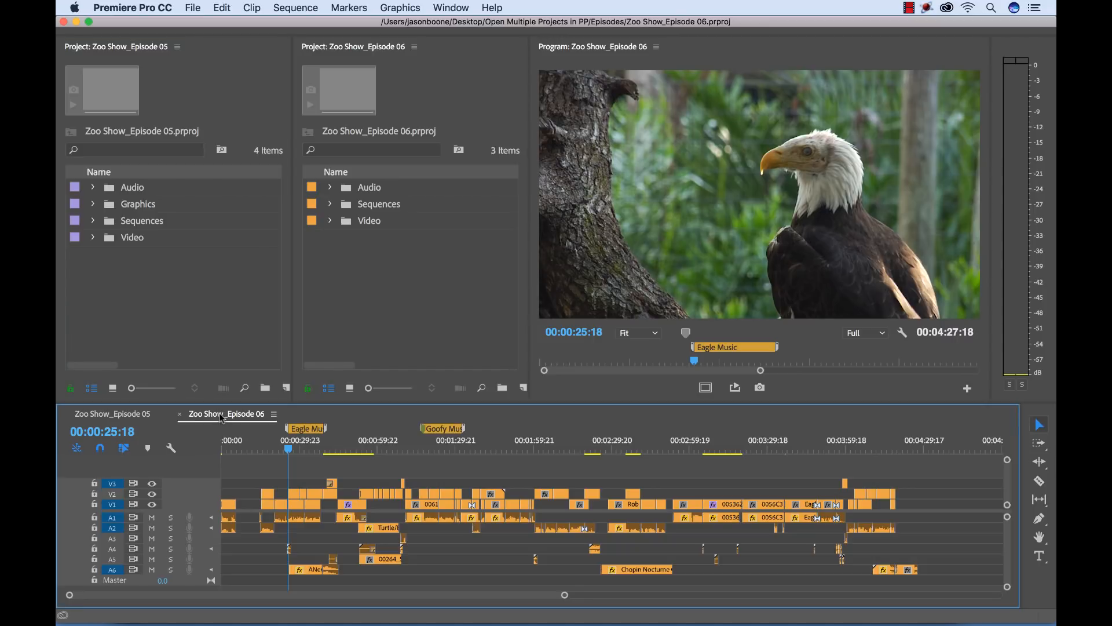
left_click(116, 413)
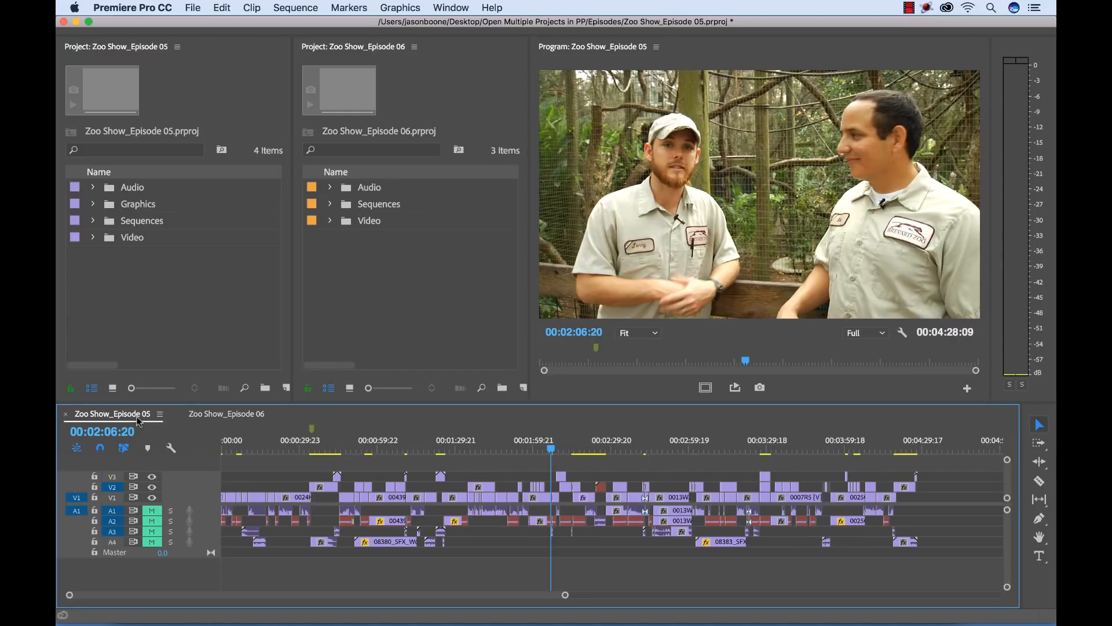
left_click_drag(138, 421, 209, 450)
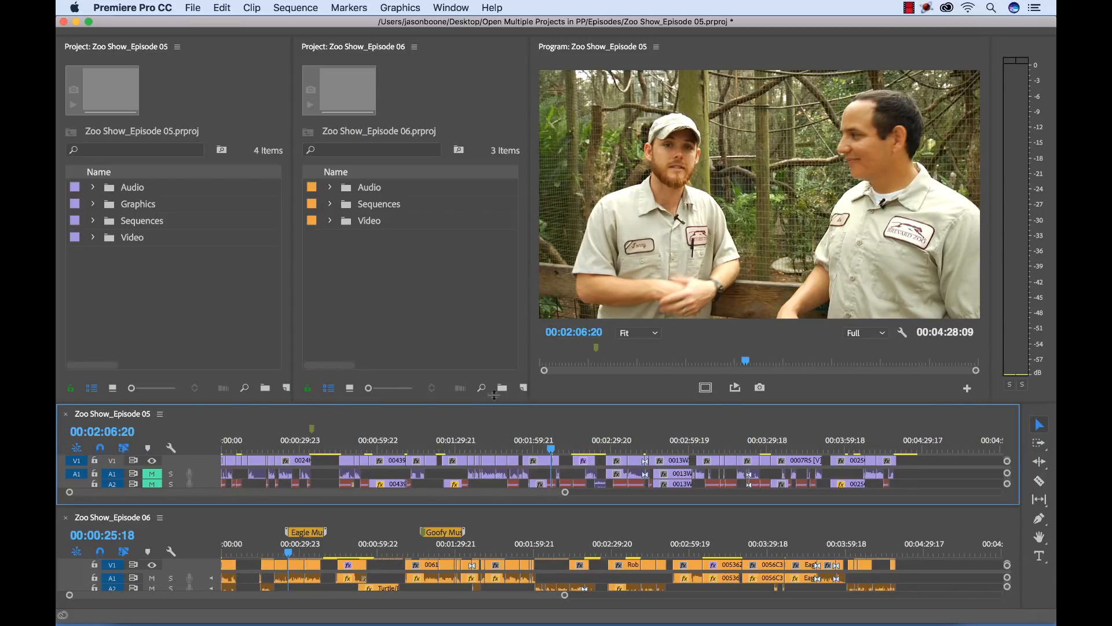
left_click_drag(495, 395, 494, 318)
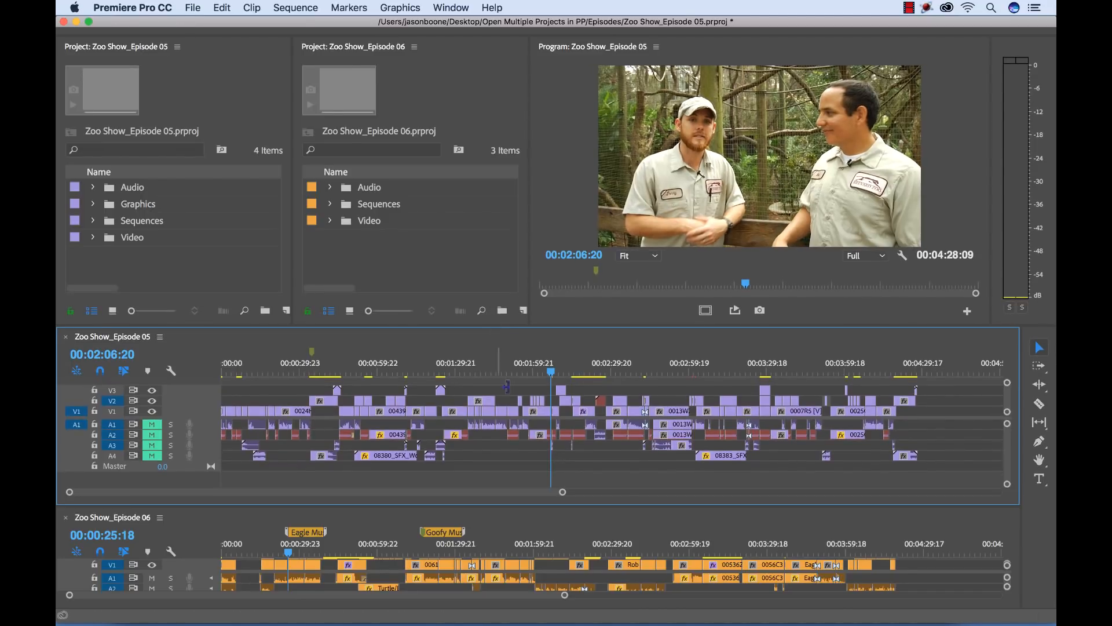
left_click_drag(625, 505, 629, 479)
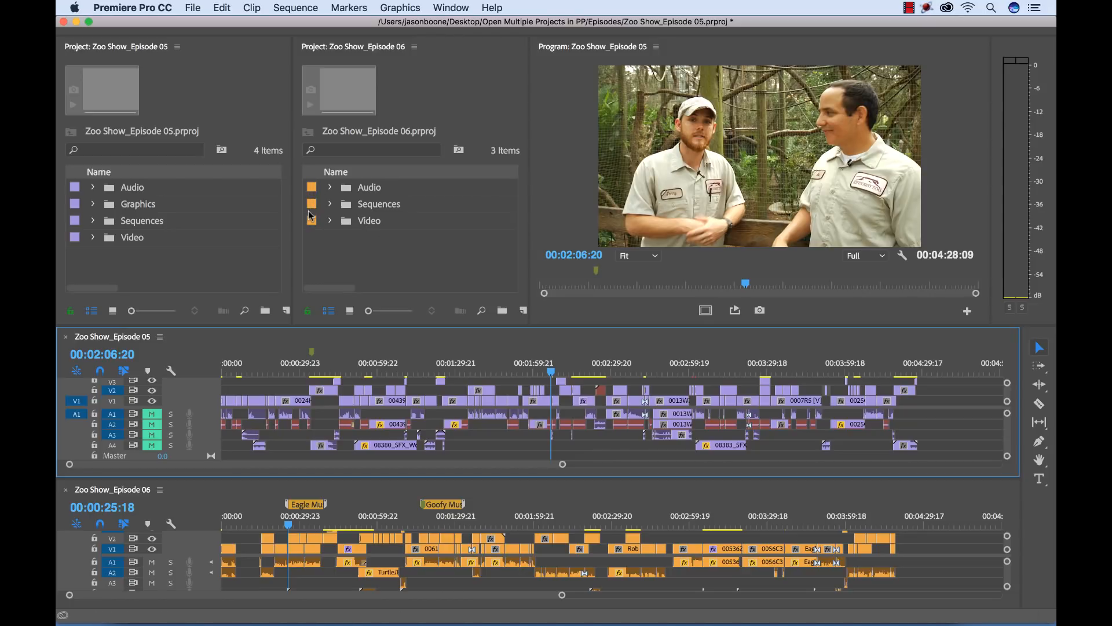
Activate the Episode 06 project and each timeline in turn, finishing with the Episode 05 project panel active
left_click(465, 105)
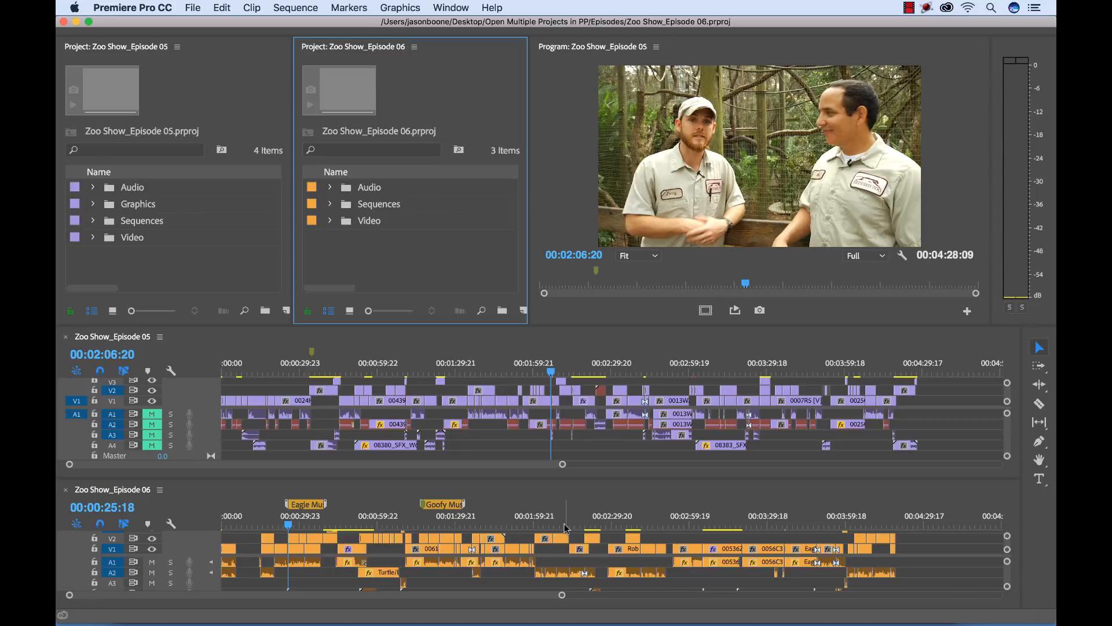
left_click(944, 571)
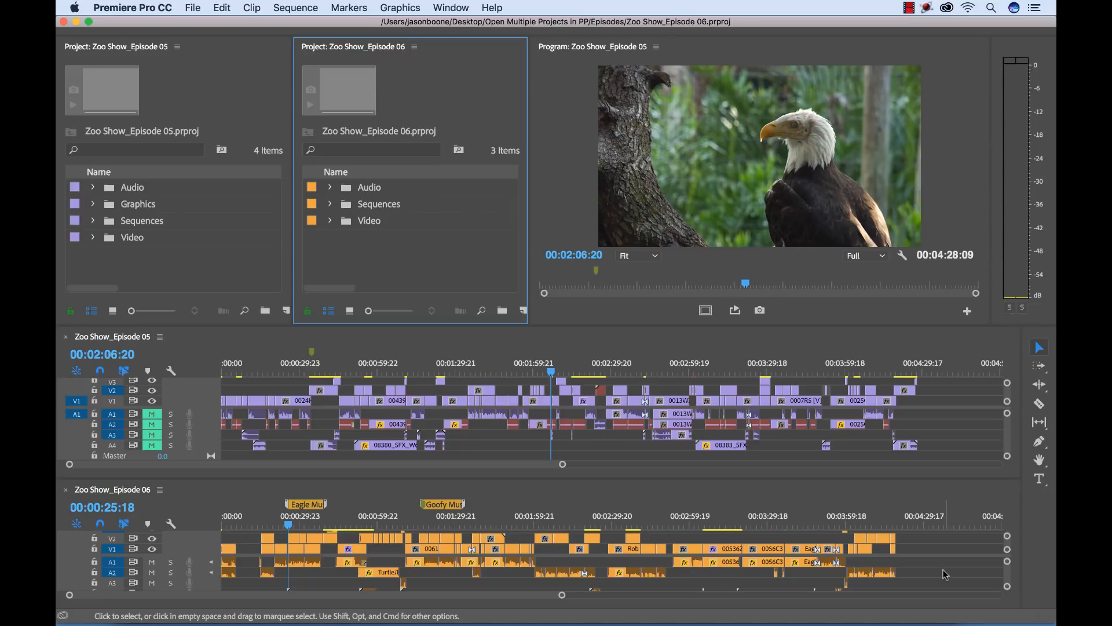
left_click(953, 443)
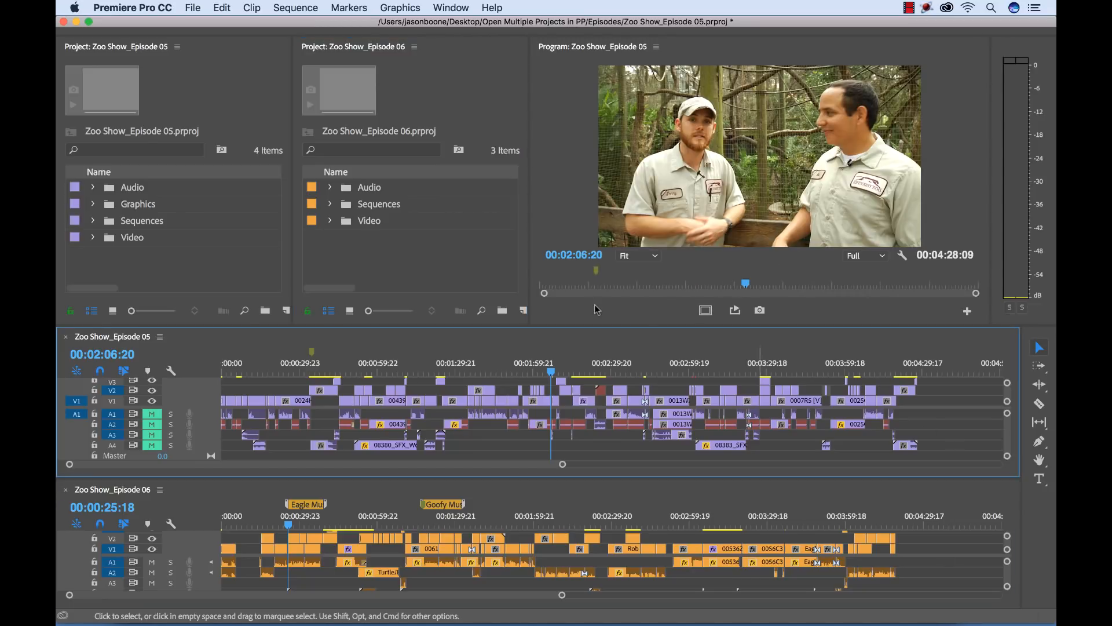
left_click(176, 273)
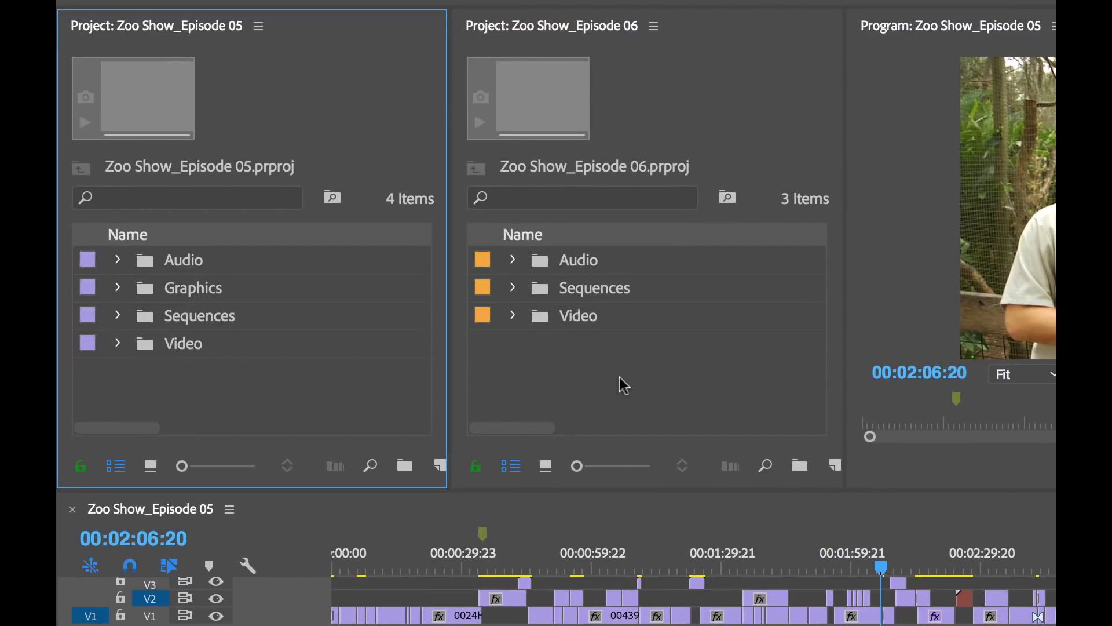
Copy the Graphics bin from the Episode 05 project into the Episode 06 project, and undo the copy
left_click(153, 295)
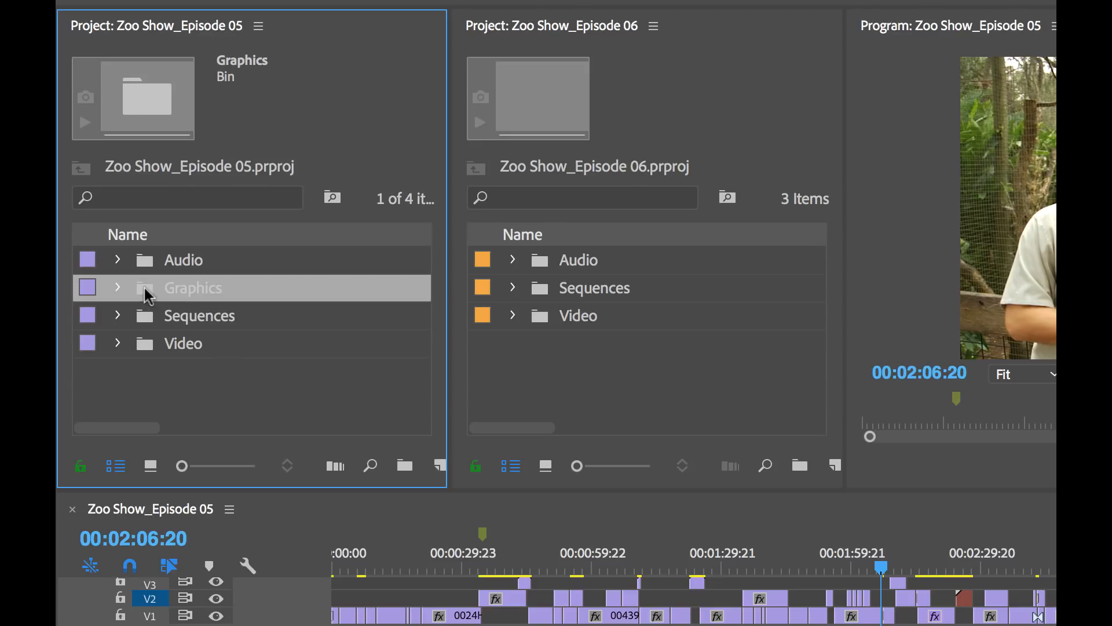
left_click_drag(148, 295, 608, 363)
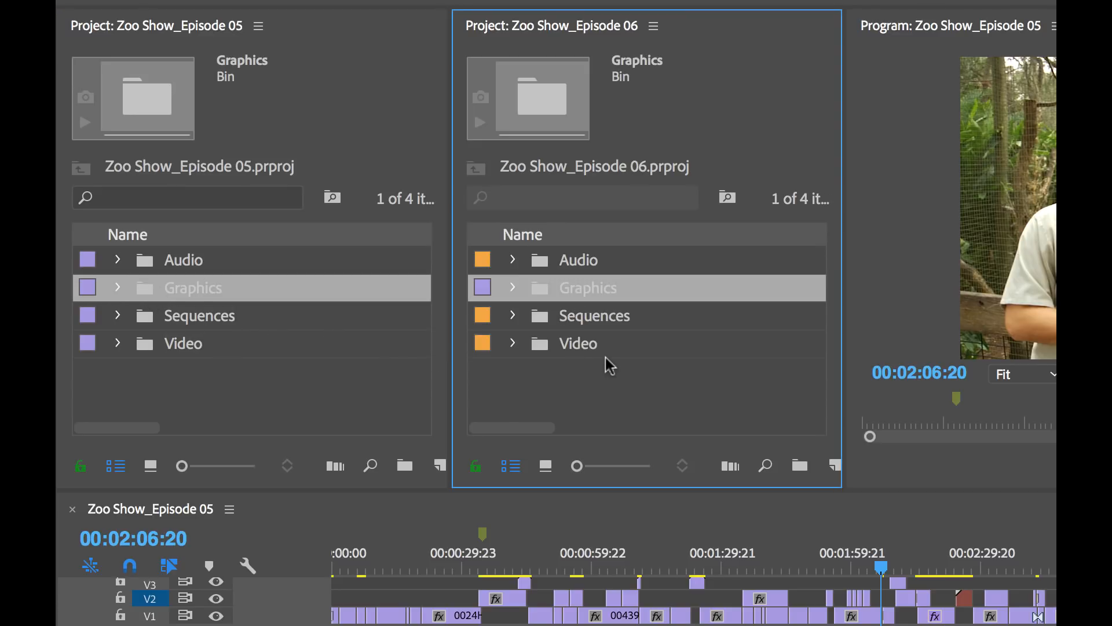
left_click(636, 374)
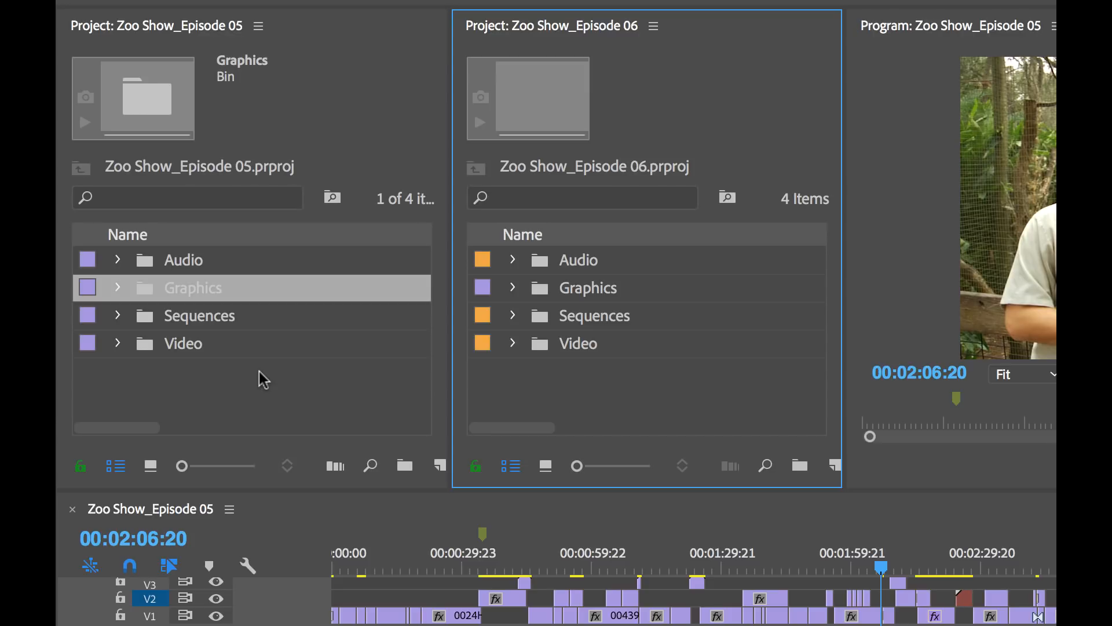
key("ctrl+z")
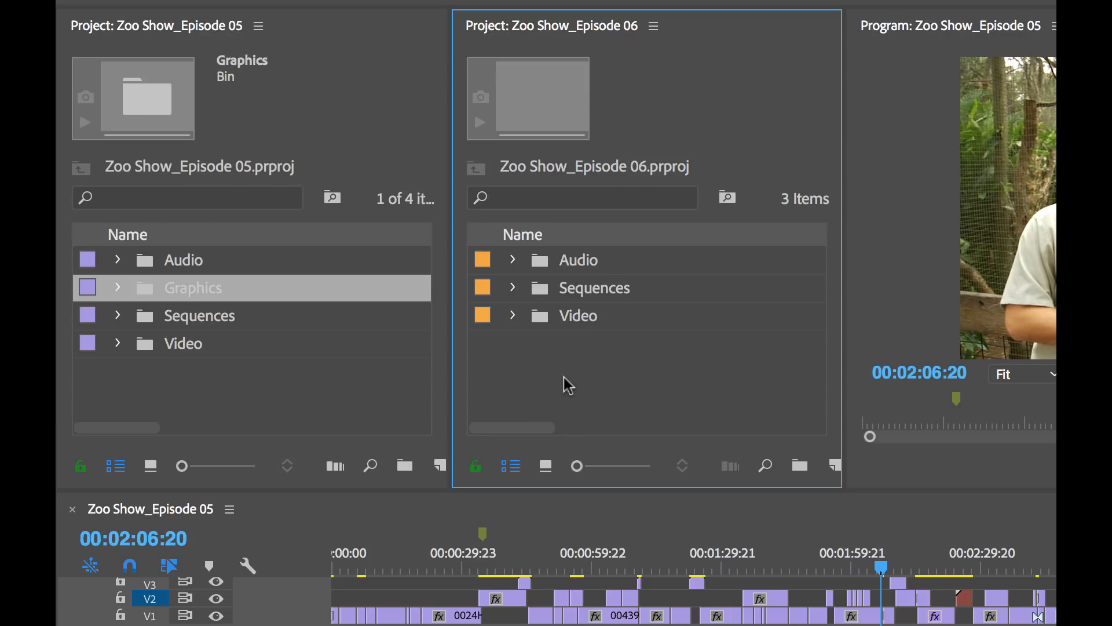
left_click(323, 386)
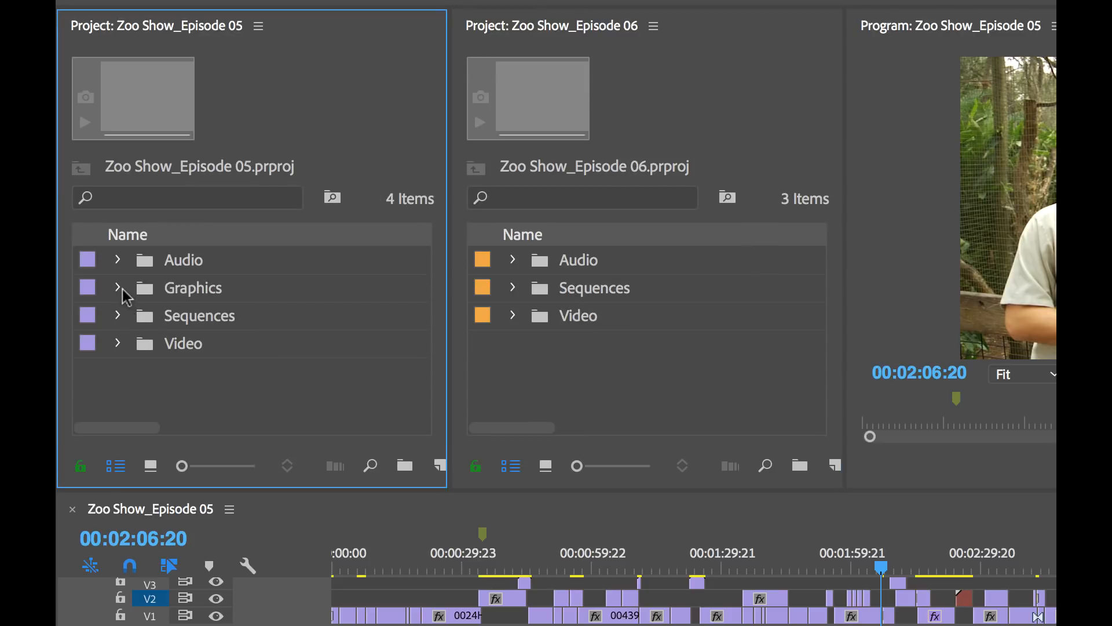
Open Rhino Transition.mov from Episode 05's Graphics > Mothion Graphics bin in the Source monitor and preview it enlarged
left_click(117, 288)
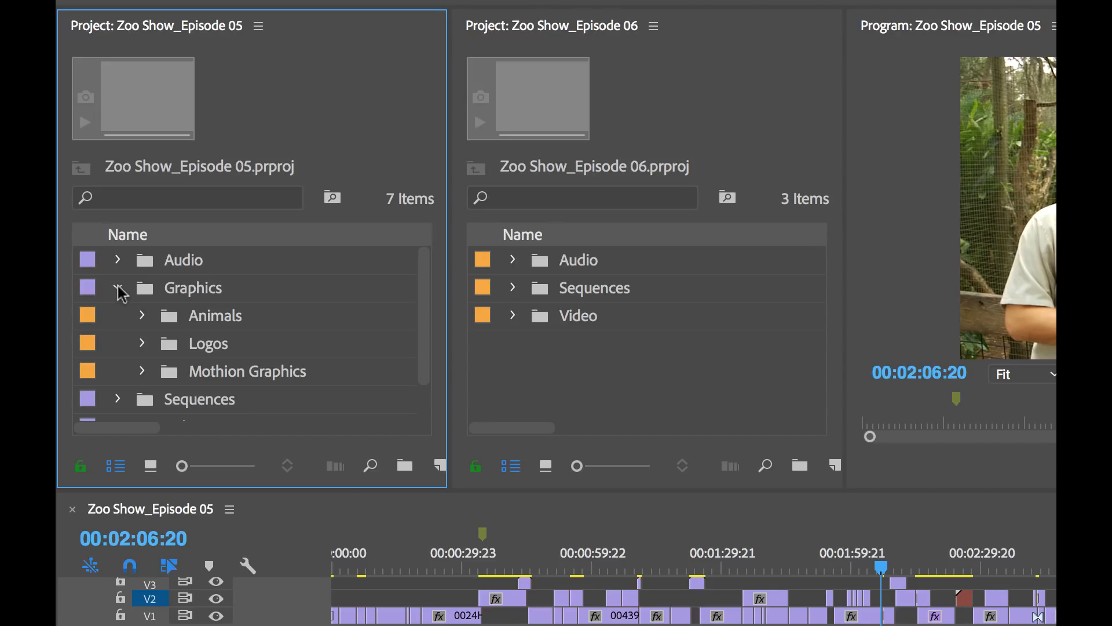
left_click(142, 371)
scroll(370, 359, "down", 3)
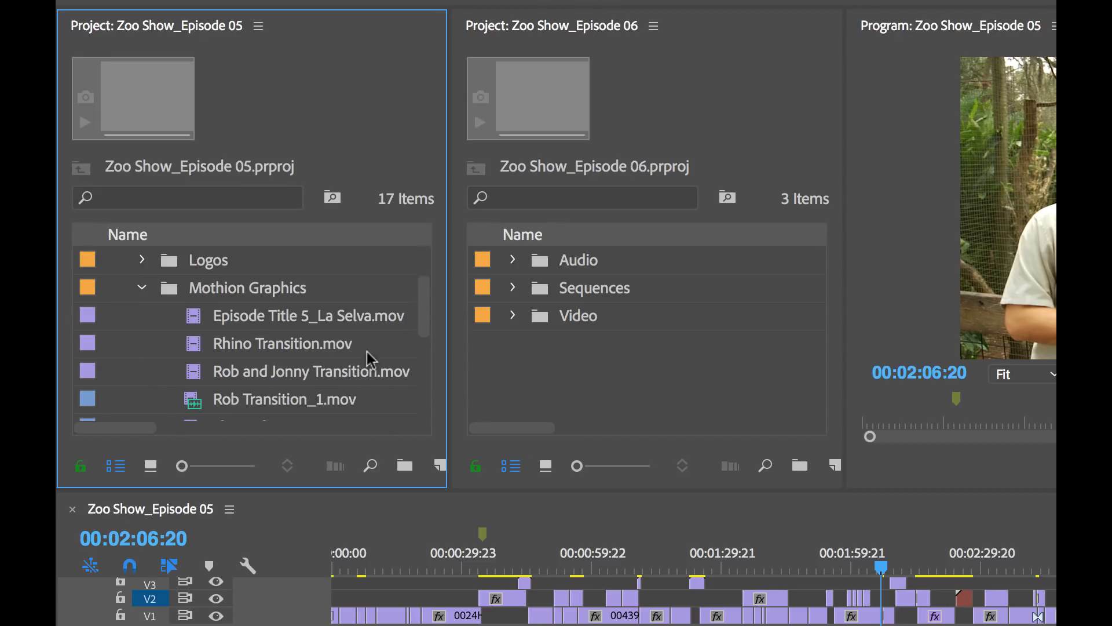
double_click(197, 346)
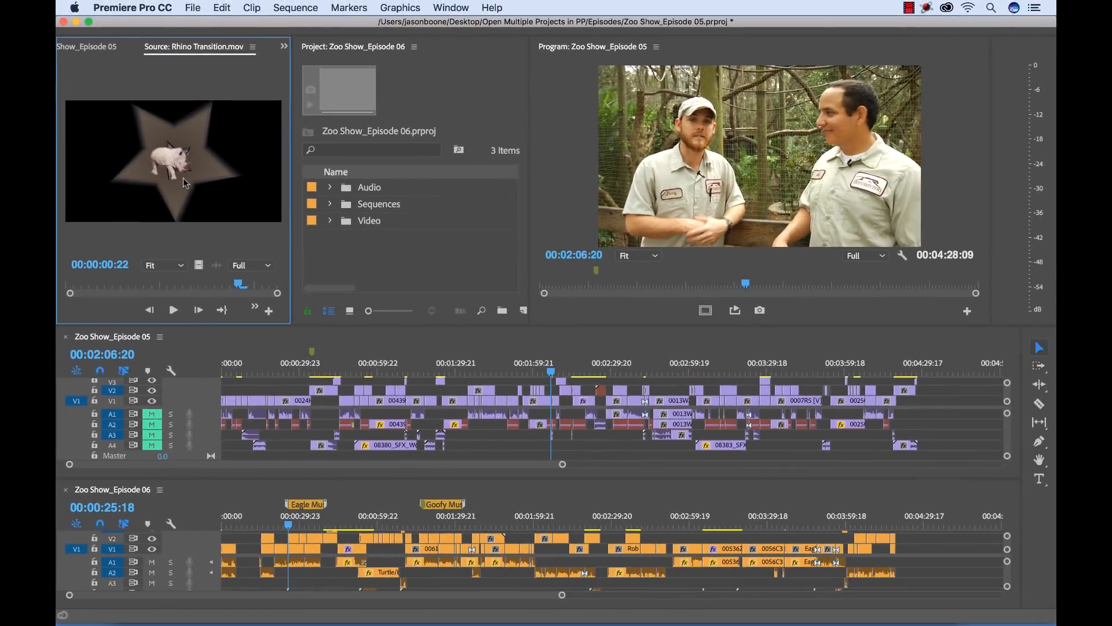
key("grave")
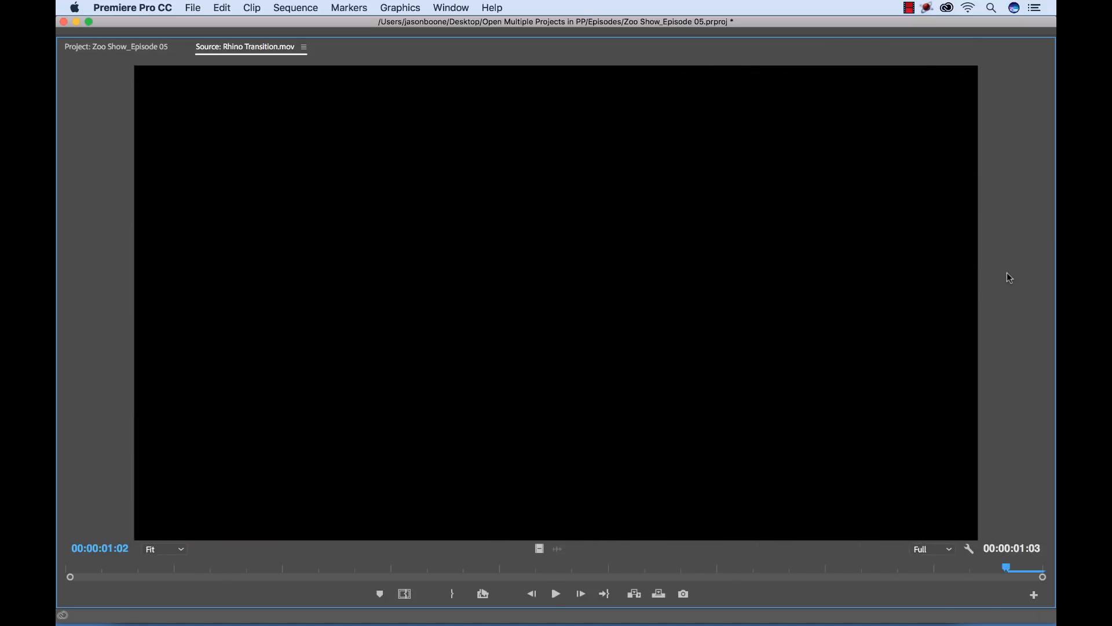
key("space")
key("grave")
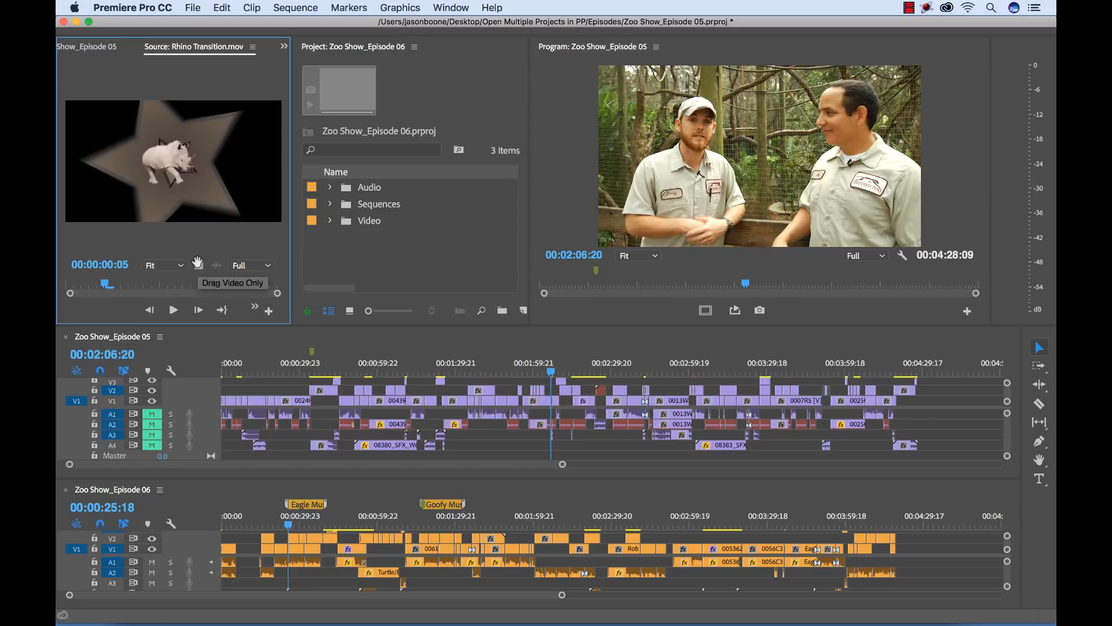
Place only the video of Rhino Transition.mov on V2 past the end of the Episode 06 sequence, and collapse Episode 05's Graphics bin
left_click_drag(199, 266, 938, 539)
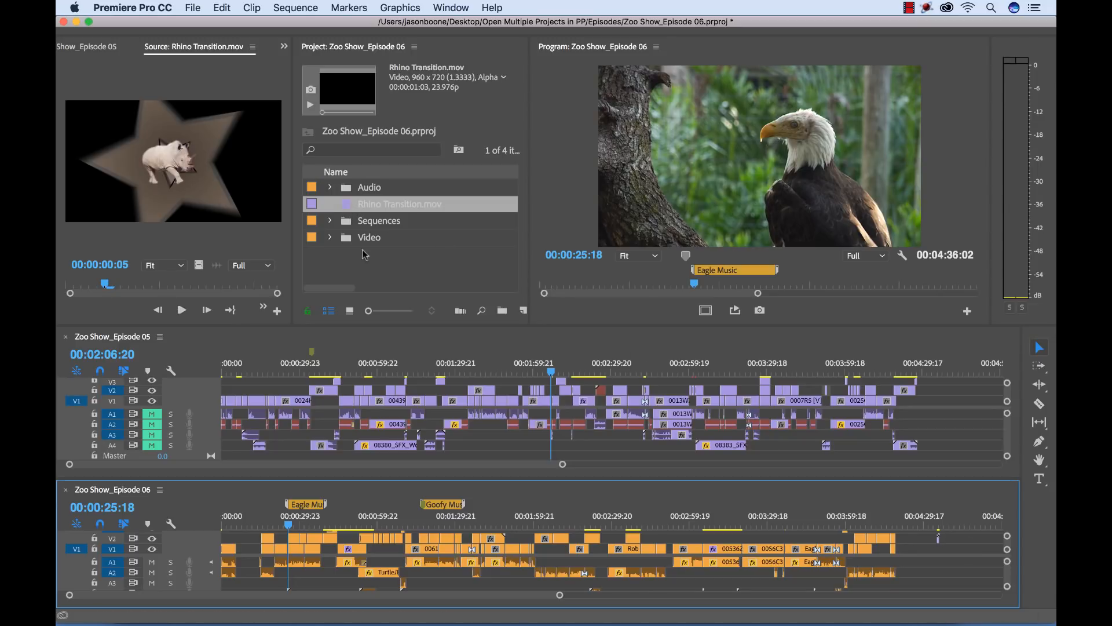
left_click(416, 262)
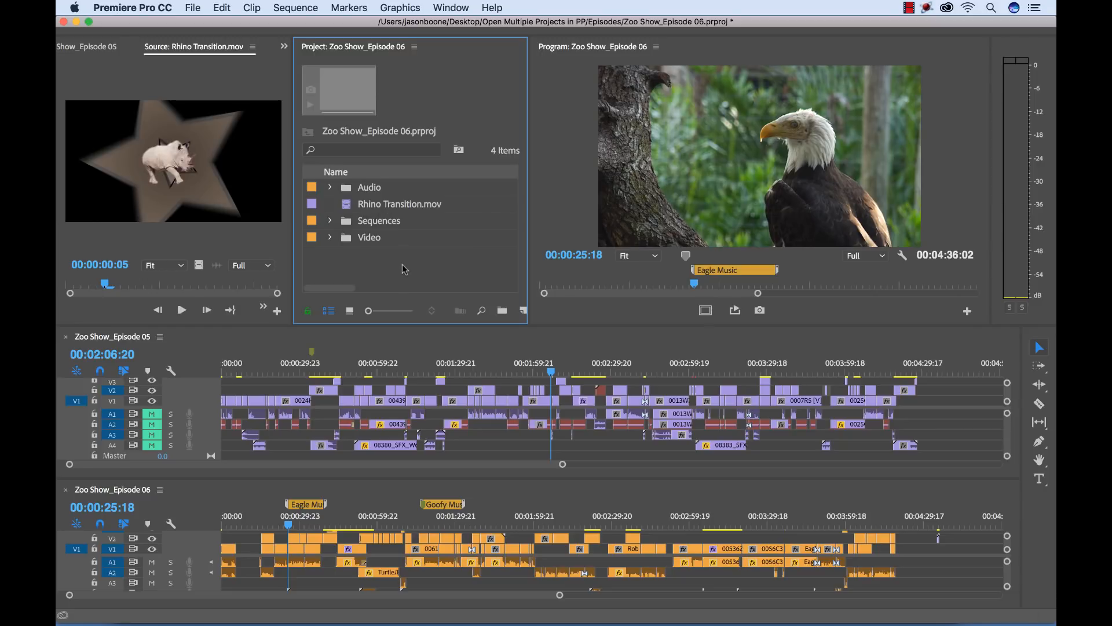
left_click(100, 48)
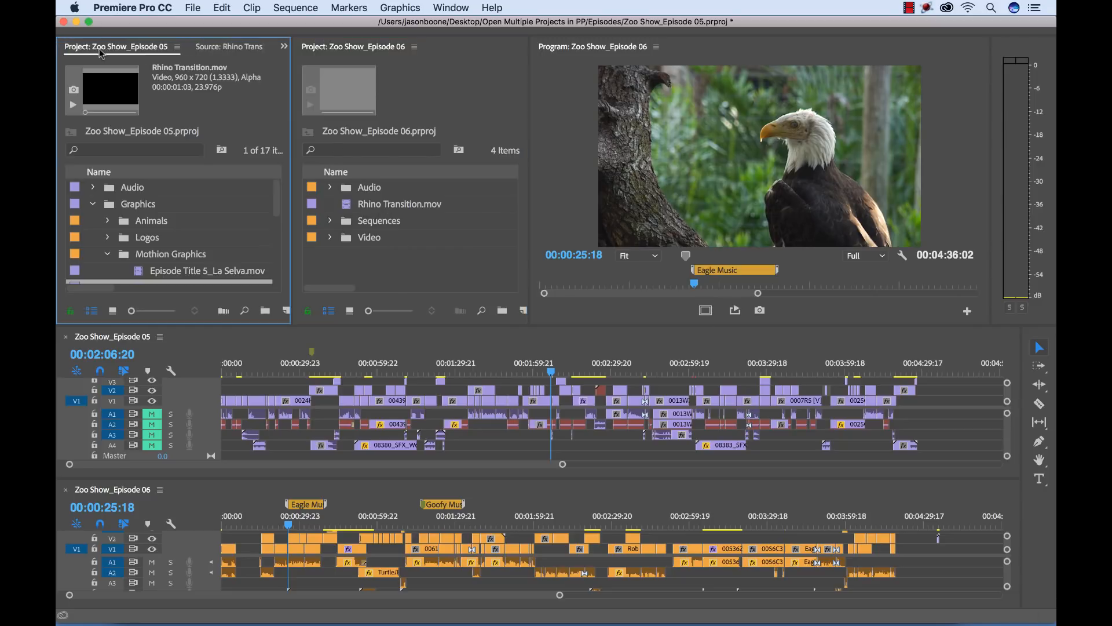
left_click(93, 204)
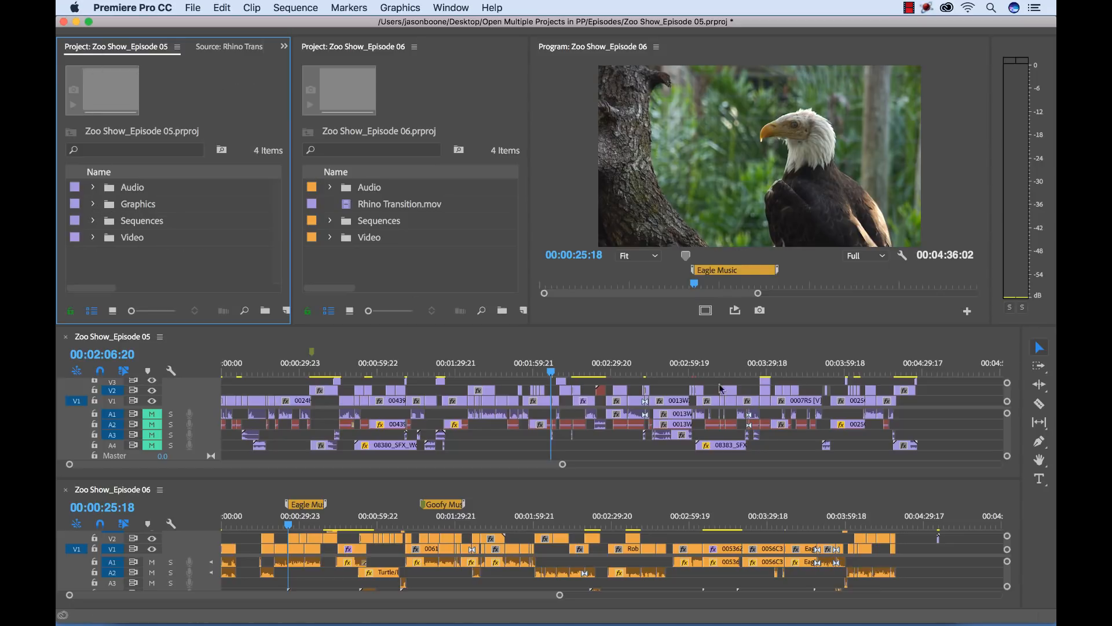
Check the Episode 05 sequence around 00:03:58:23 to 00:04:00:19 for a transition clip
left_click(843, 368)
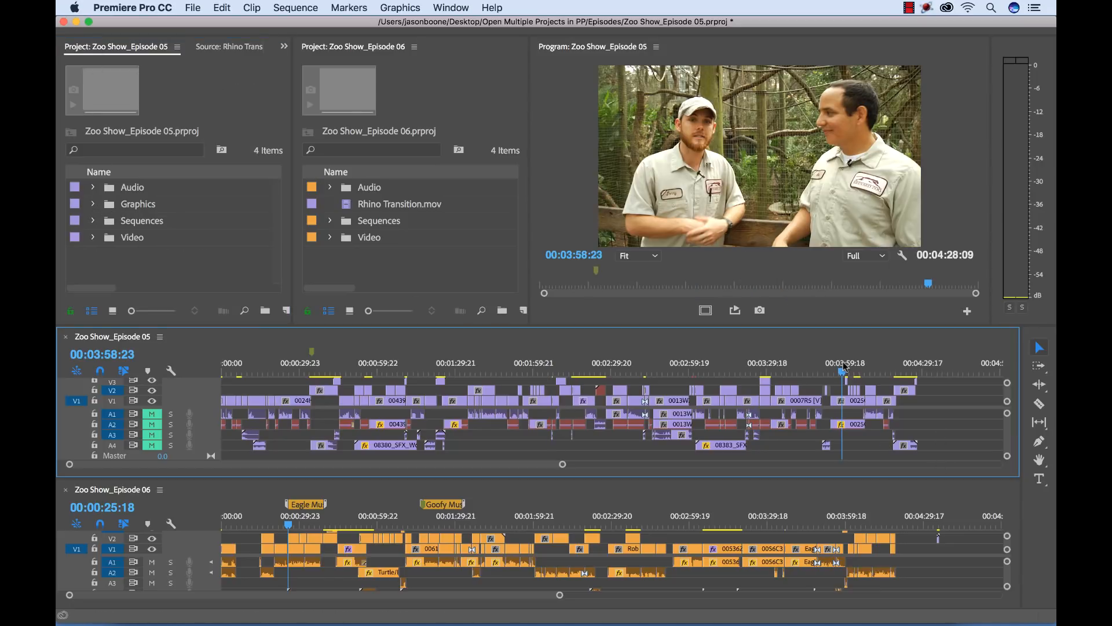
key("equal")
key("equal")
key("equal")
key("equal")
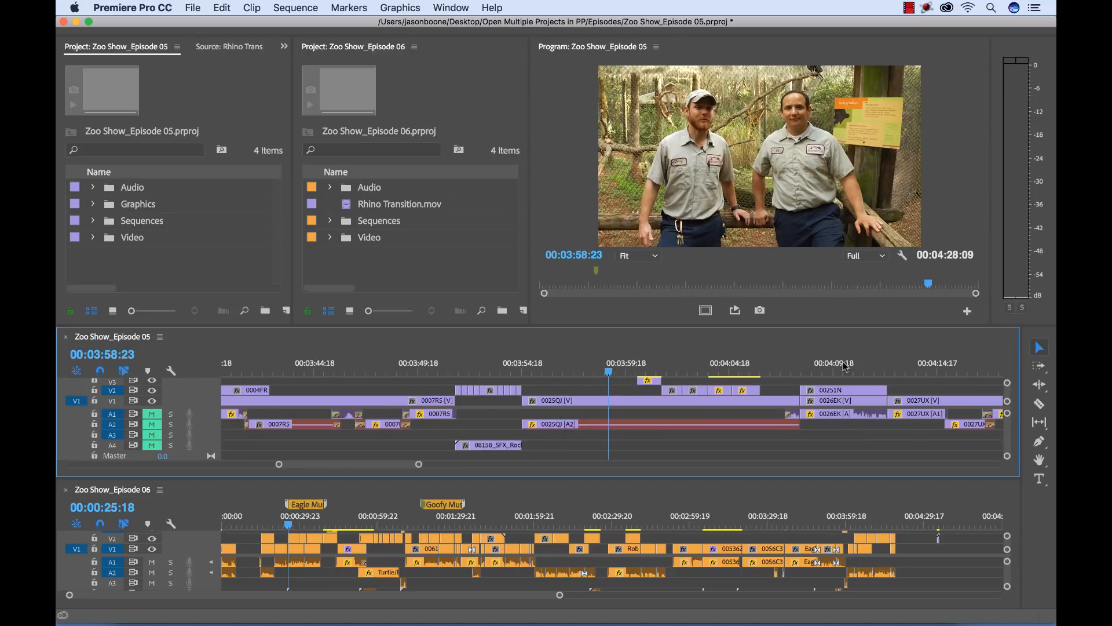
left_click(648, 366)
key("backslash")
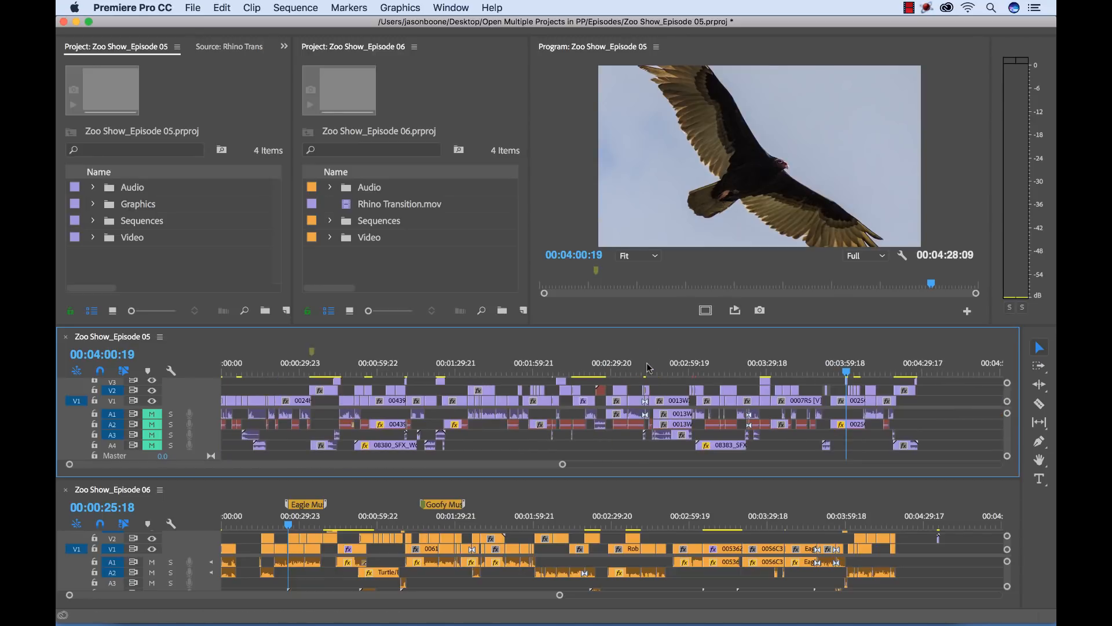
Locate the Transition_R&J with Woo clip at 00:01:11:05 in the Episode 05 sequence and step through its frames
left_click(337, 368)
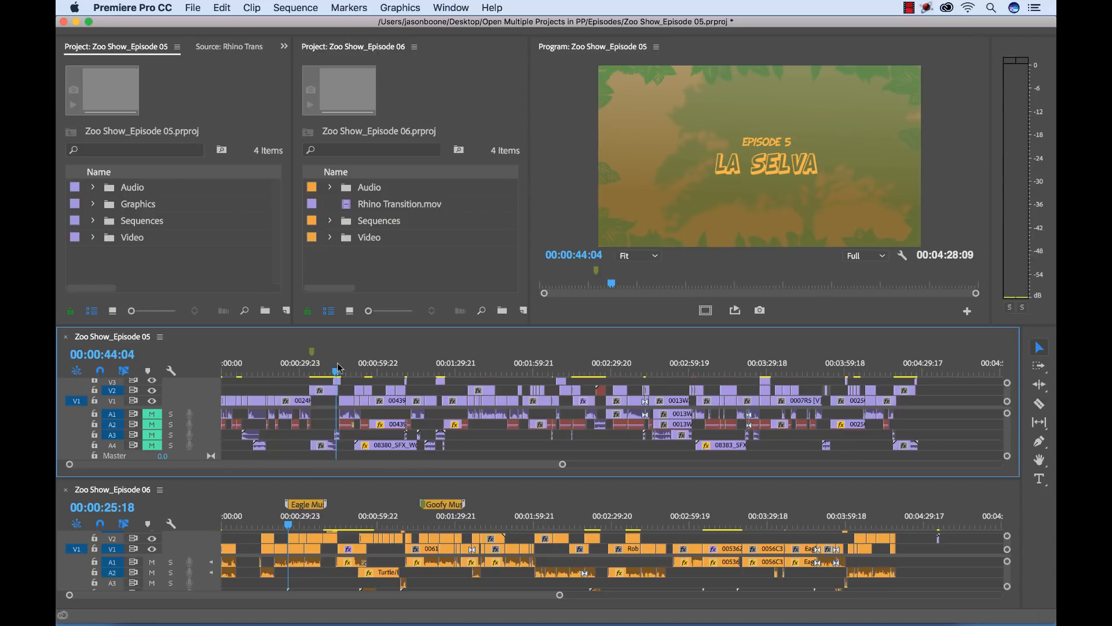
left_click(408, 369)
key("equal")
key("equal")
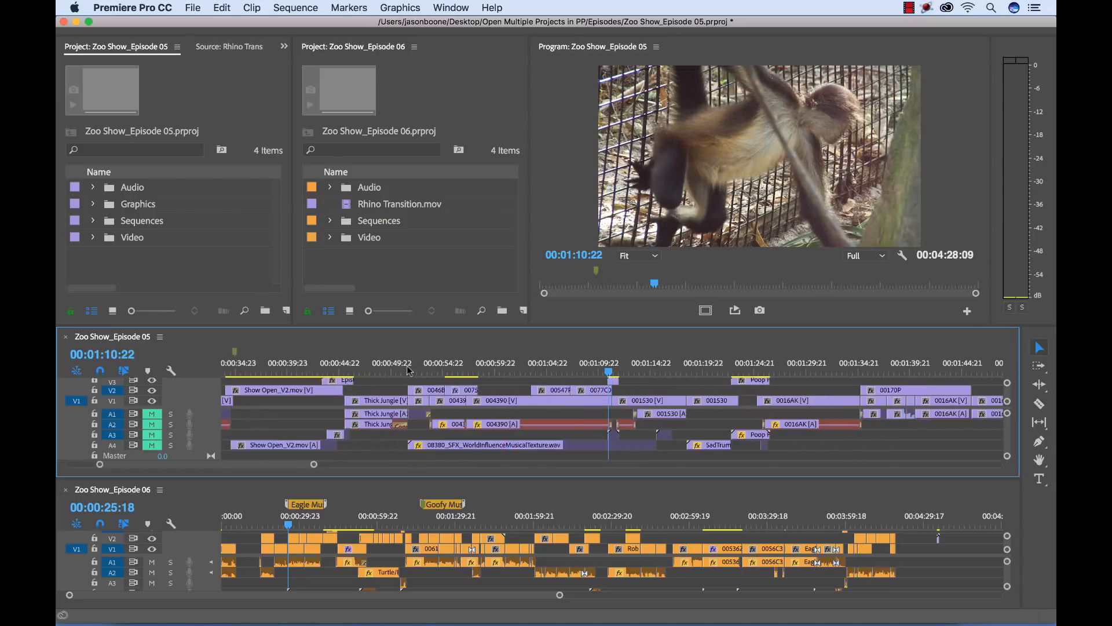
key("equal")
key("equal")
left_click(634, 372)
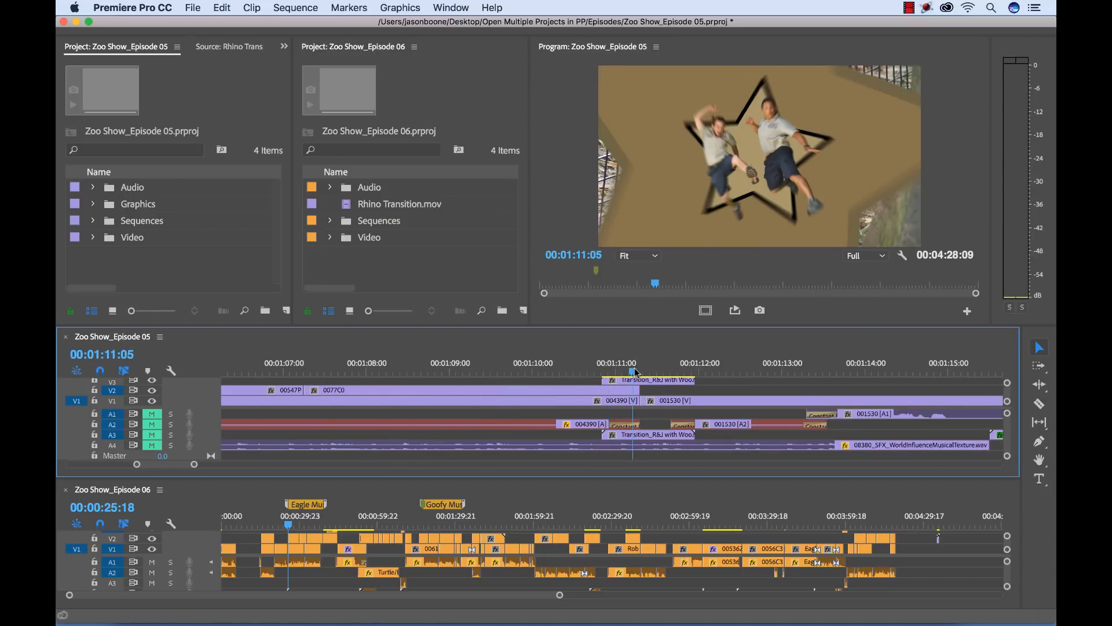
key("Right")
key("Right")
key("Right")
key("Right")
key("Right")
key("Right")
key("Right")
key("Right")
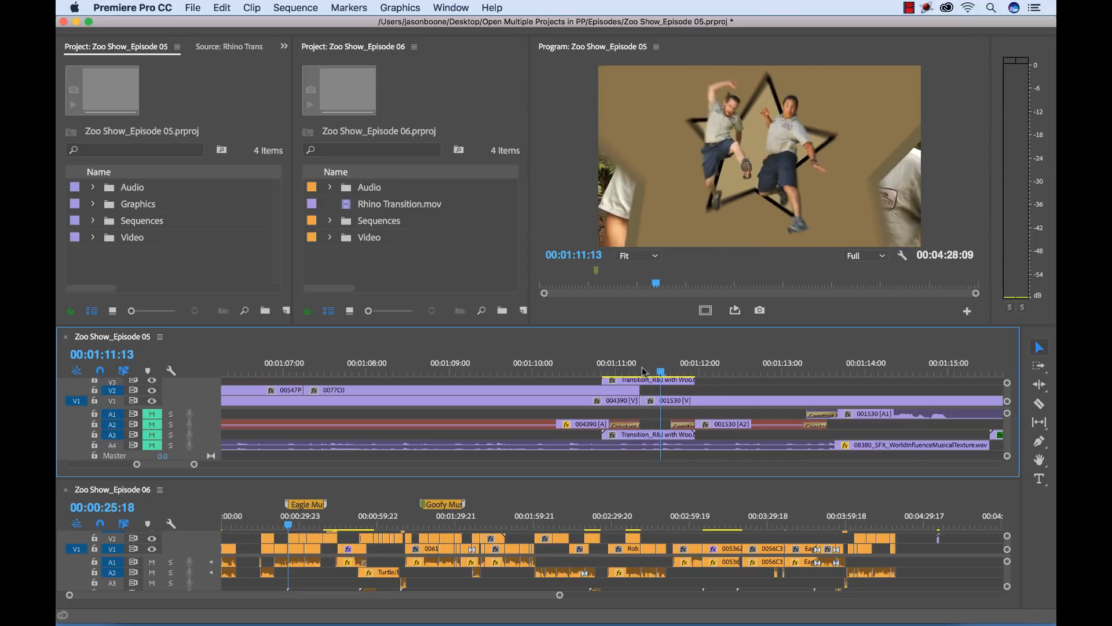
key("Left")
key("Left")
key("Left")
key("Left")
key("Left")
key("Left")
key("Left")
key("Left")
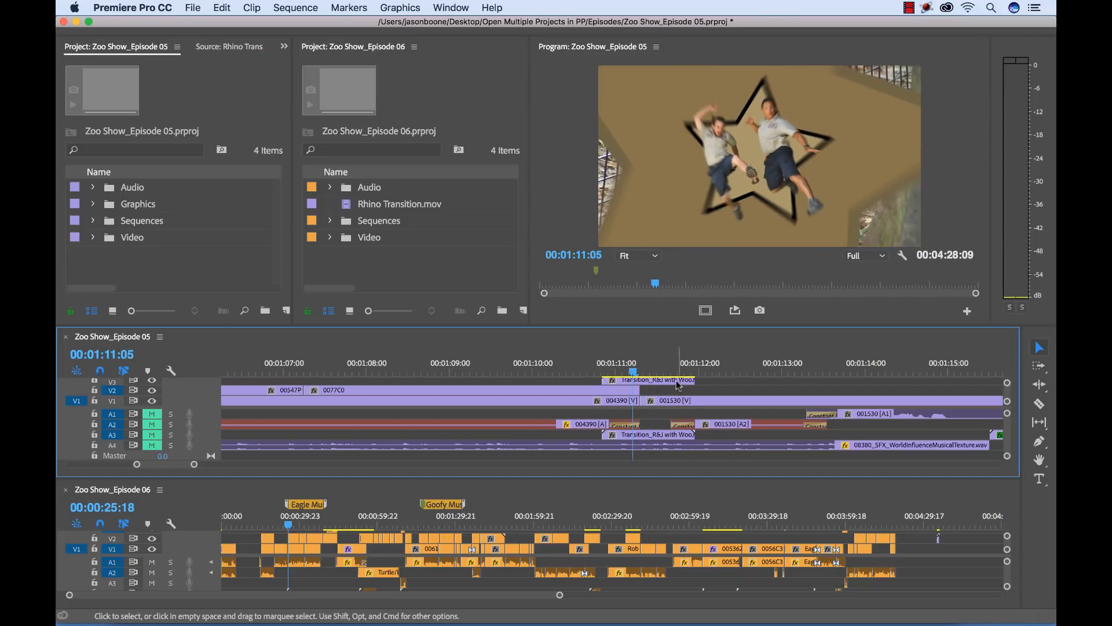
Copy the Transition_R&J with Woo clip from the Episode 05 sequence and paste it into the Episode 06 sequence at 00:04:46:12
left_click(678, 384)
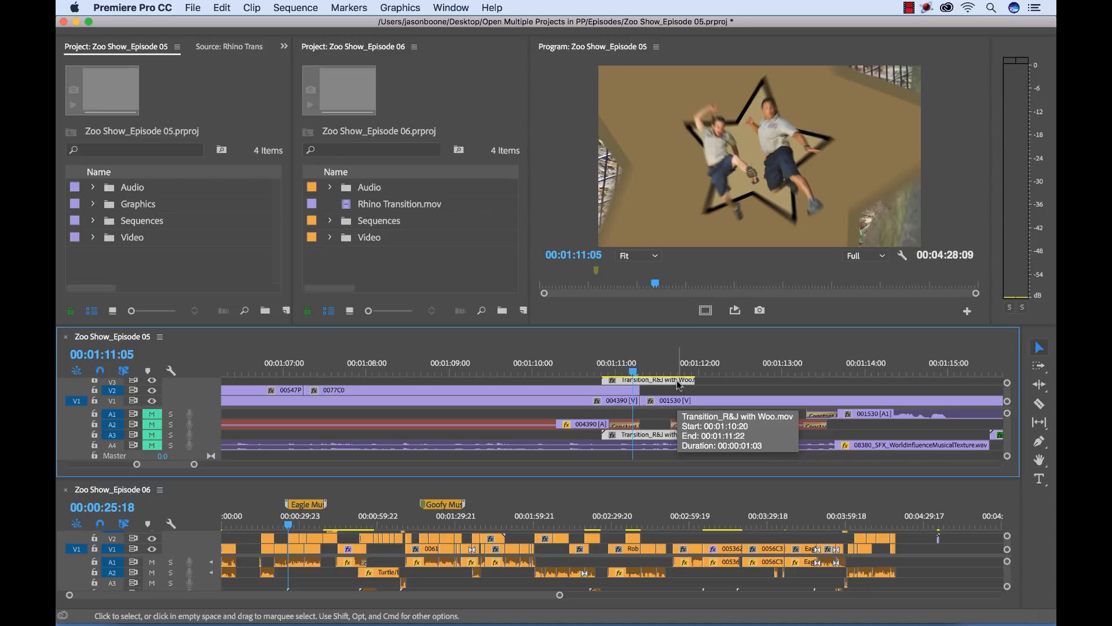
left_click(965, 524)
key("super+v")
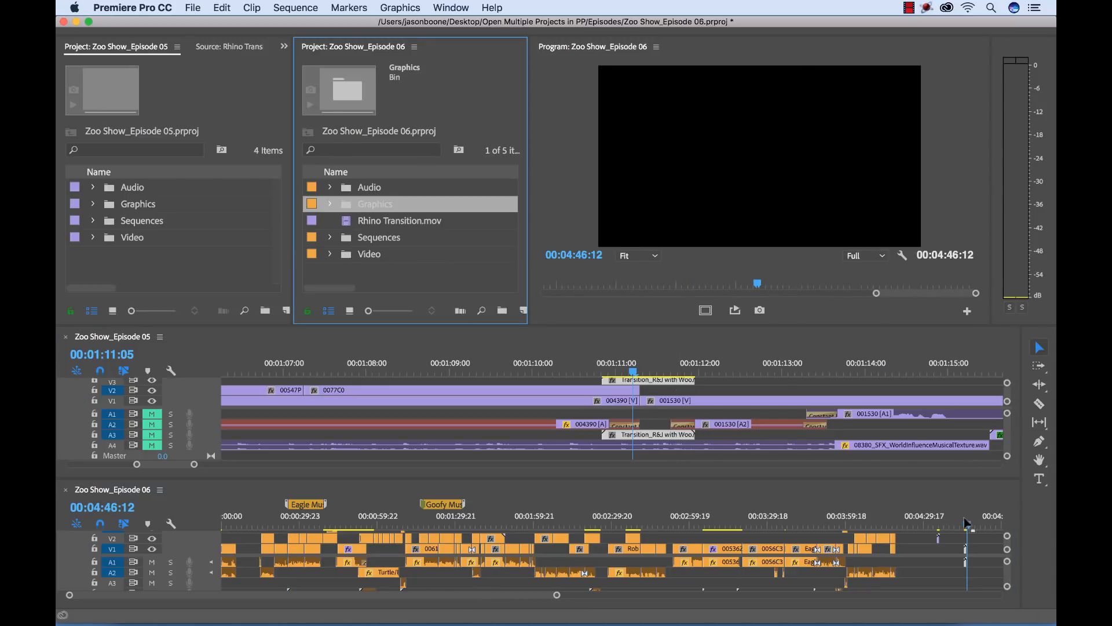
Expand Episode 06's Graphics and Mothion Graphics bins and select Transition_R&J with Woo.mov to inspect it
left_click(421, 245)
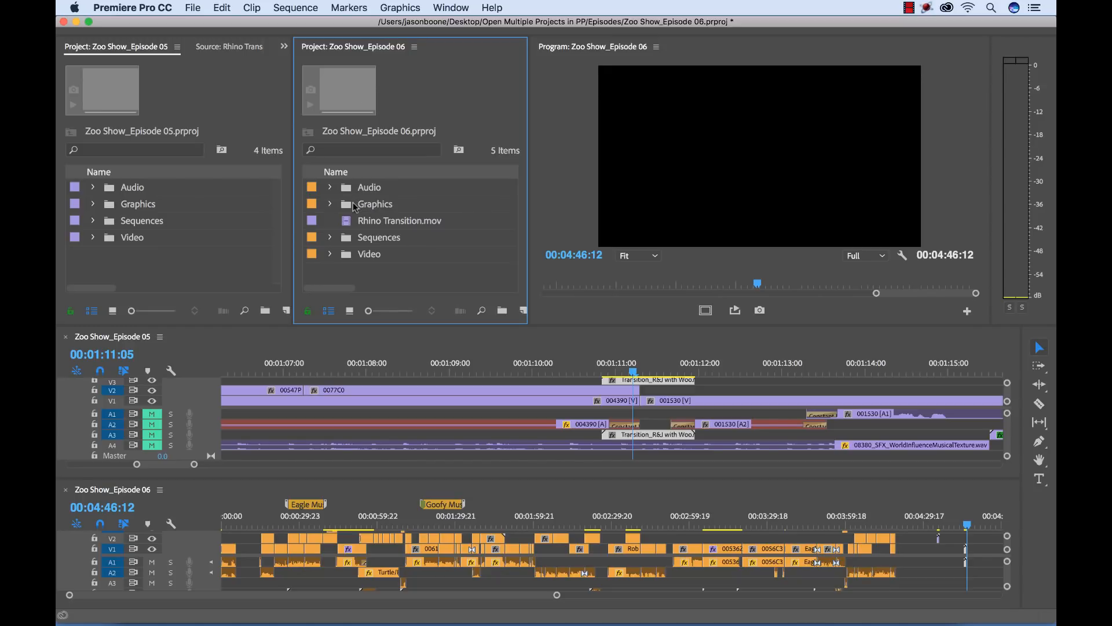
left_click(330, 204)
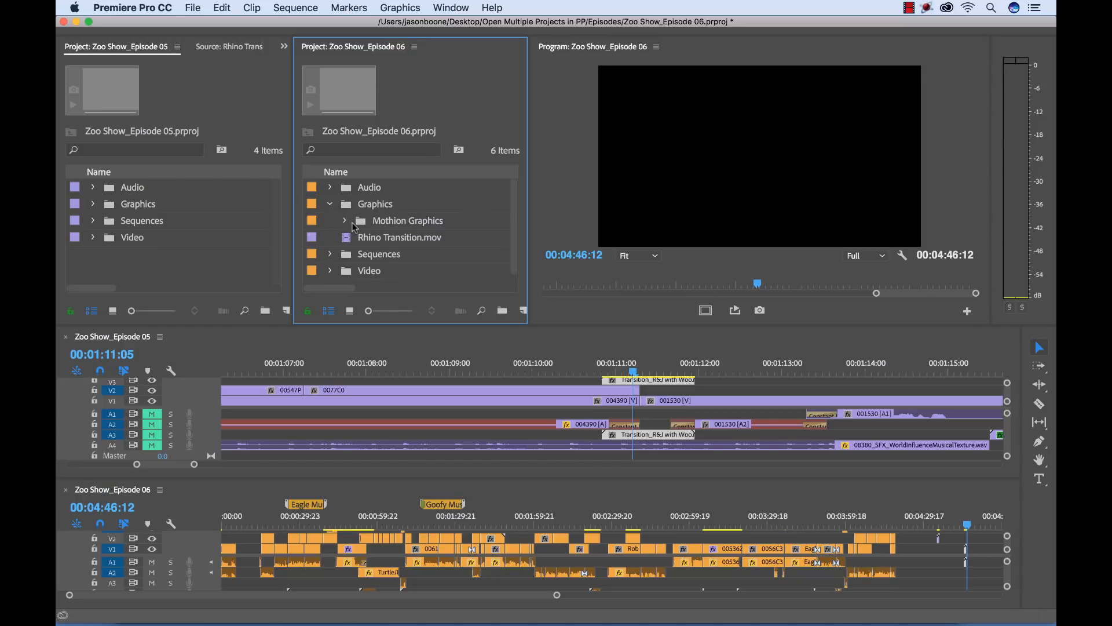
left_click(353, 226)
left_click(345, 221)
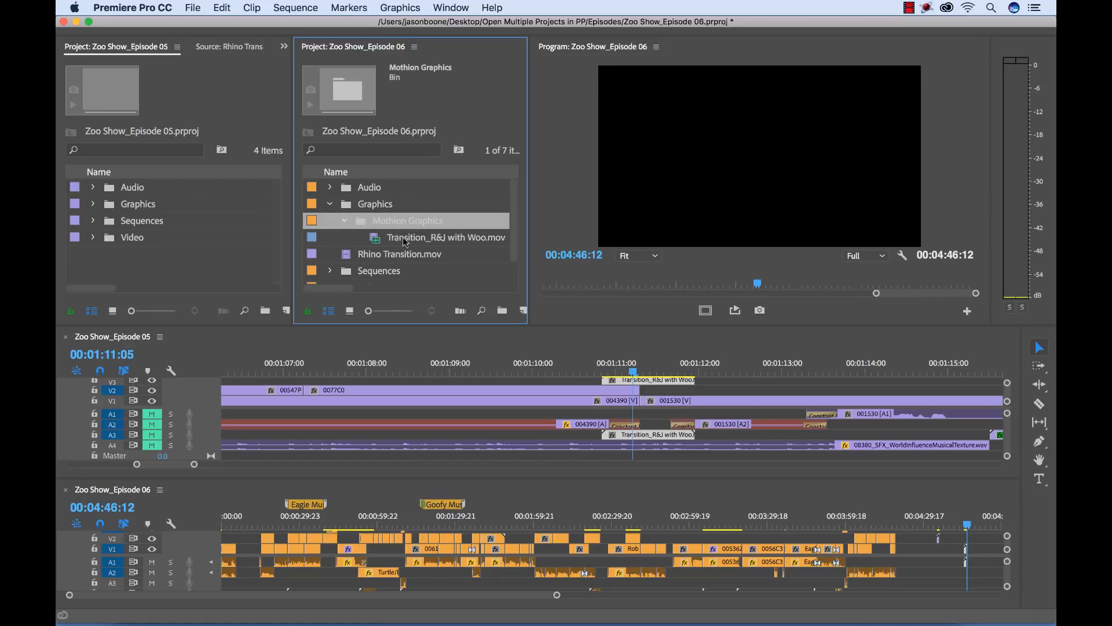
left_click(405, 240)
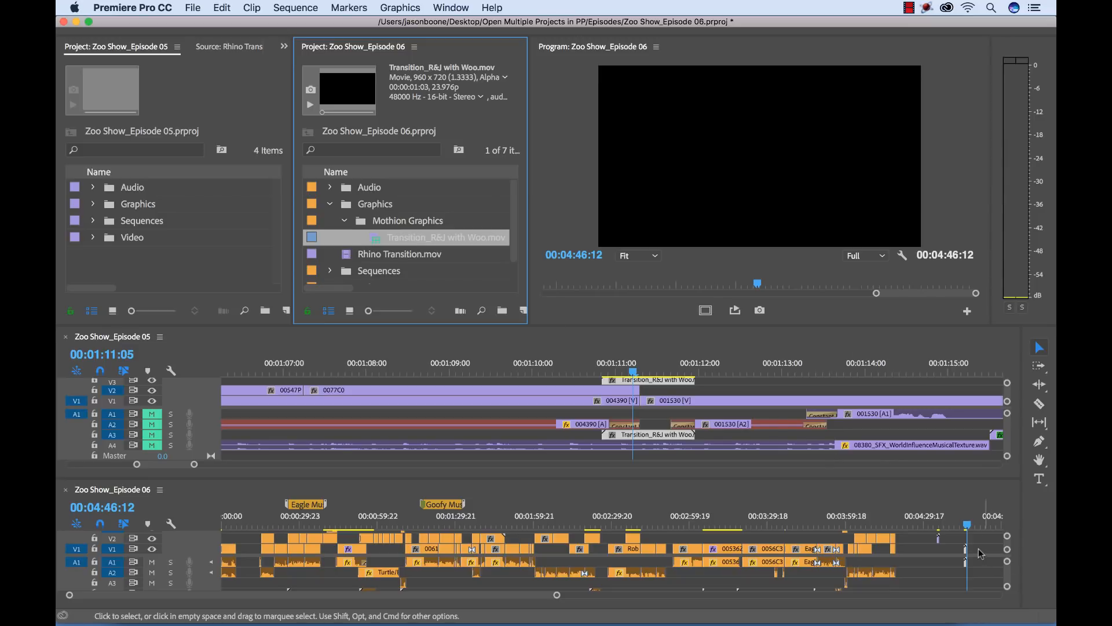
Copy the Transition_R&J with Woo clip directly between timelines to the empty end of the Episode 06 sequence, and set its playhead to 00:04:52:01
left_click(659, 382)
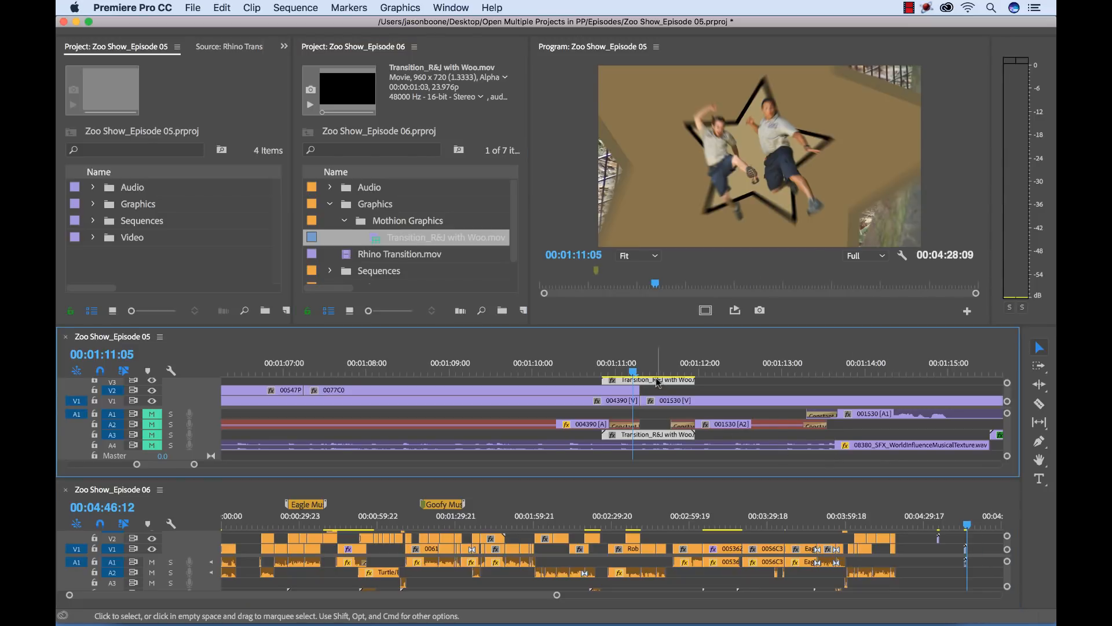
left_click_drag(658, 382, 992, 565)
left_click(983, 522)
key("=")
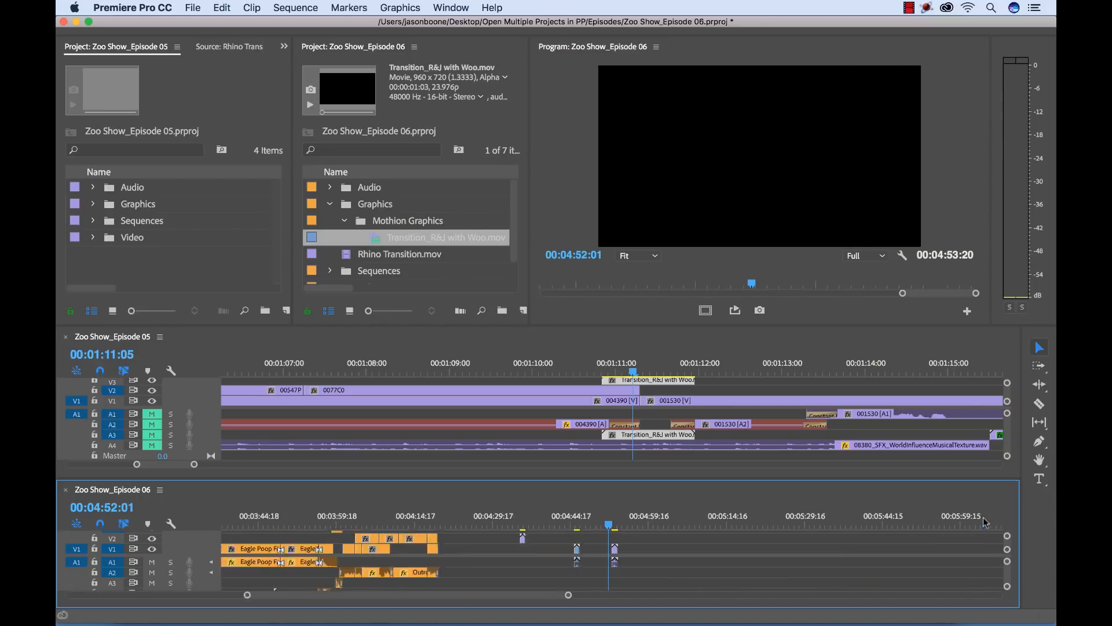
key("minus")
key("minus")
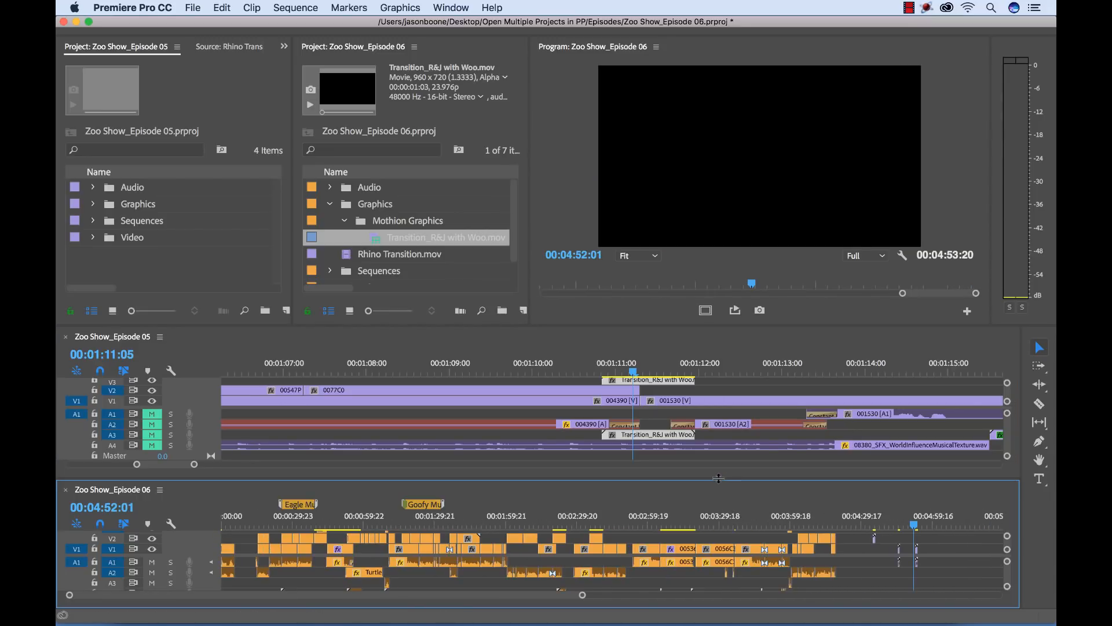
Enlarge the timeline area, rebalance the two timeline heights, and fit the full Episode 05 and Episode 06 sequences in view
left_click_drag(719, 478, 720, 469)
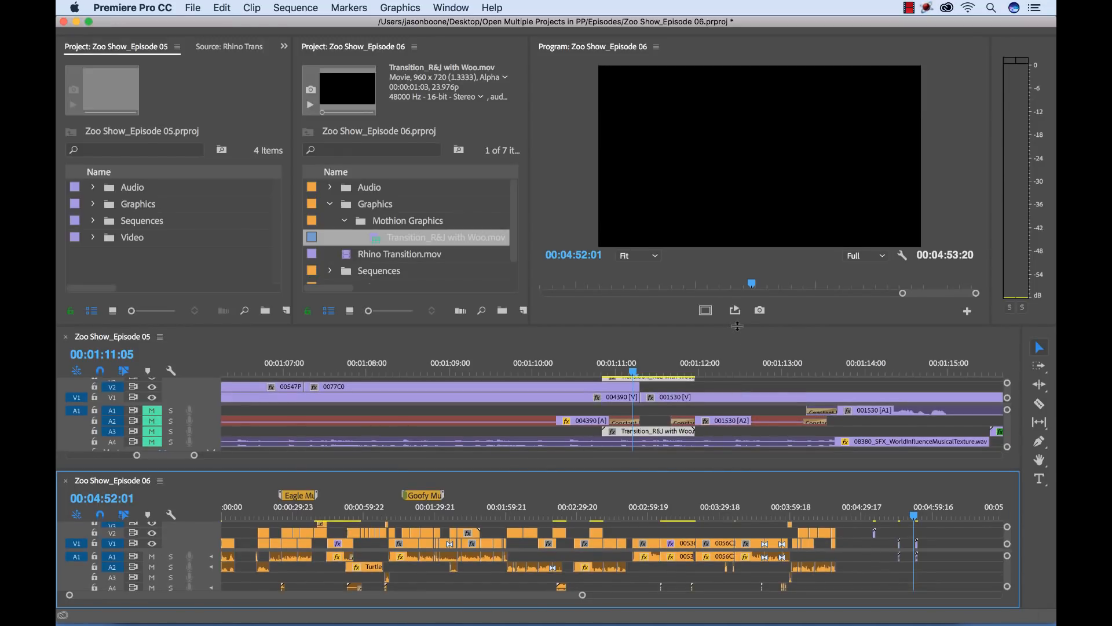
left_click_drag(736, 326, 737, 307)
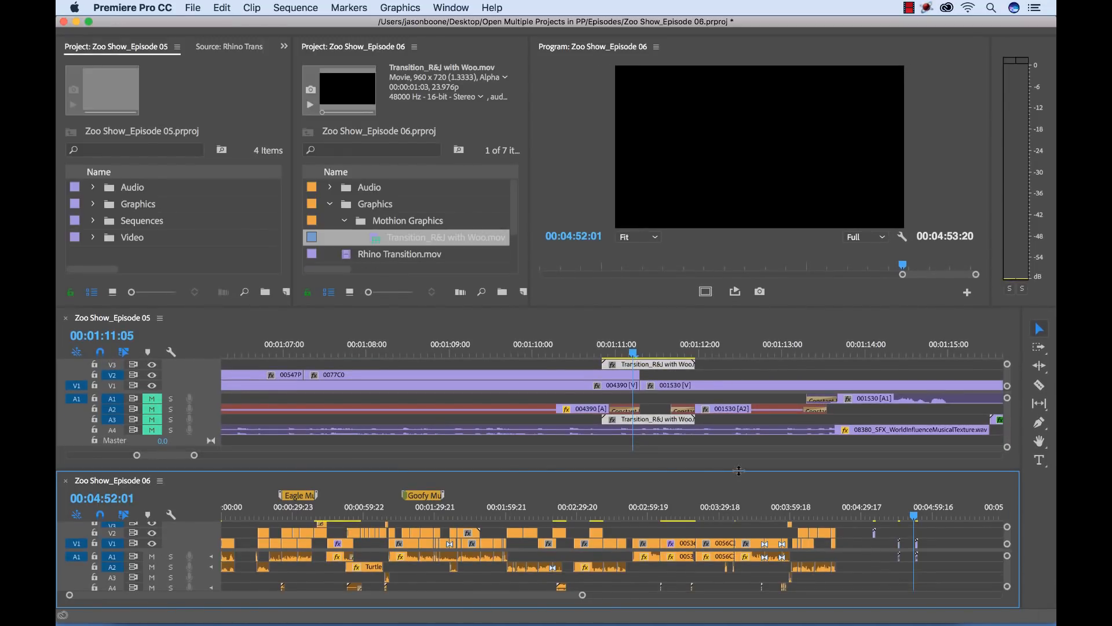
left_click_drag(738, 471, 738, 459)
key("=")
key("=")
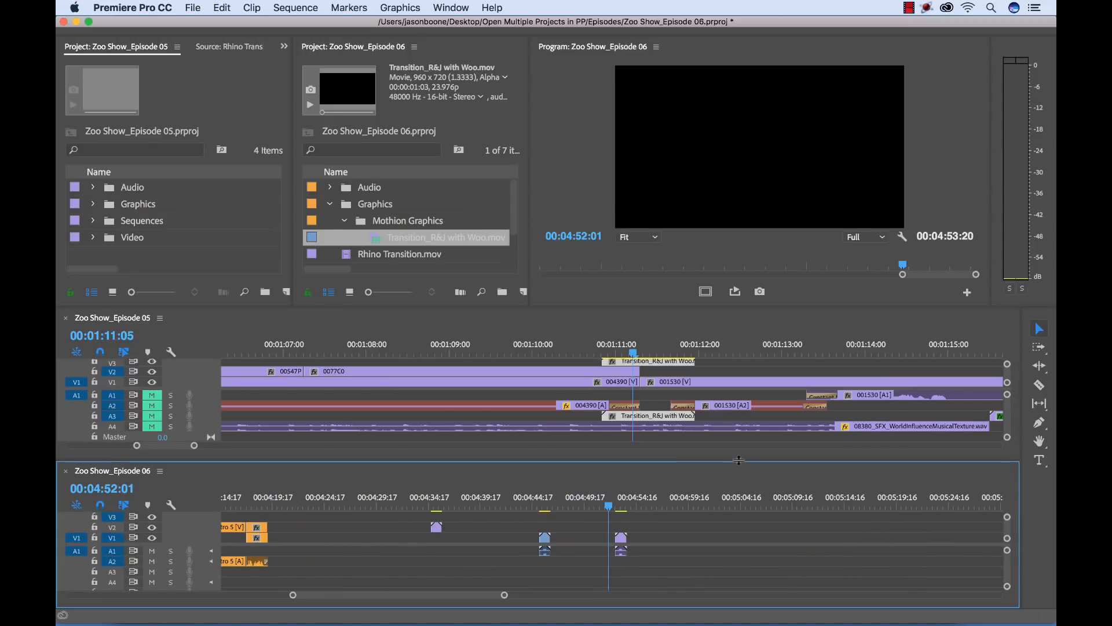
key("backslash")
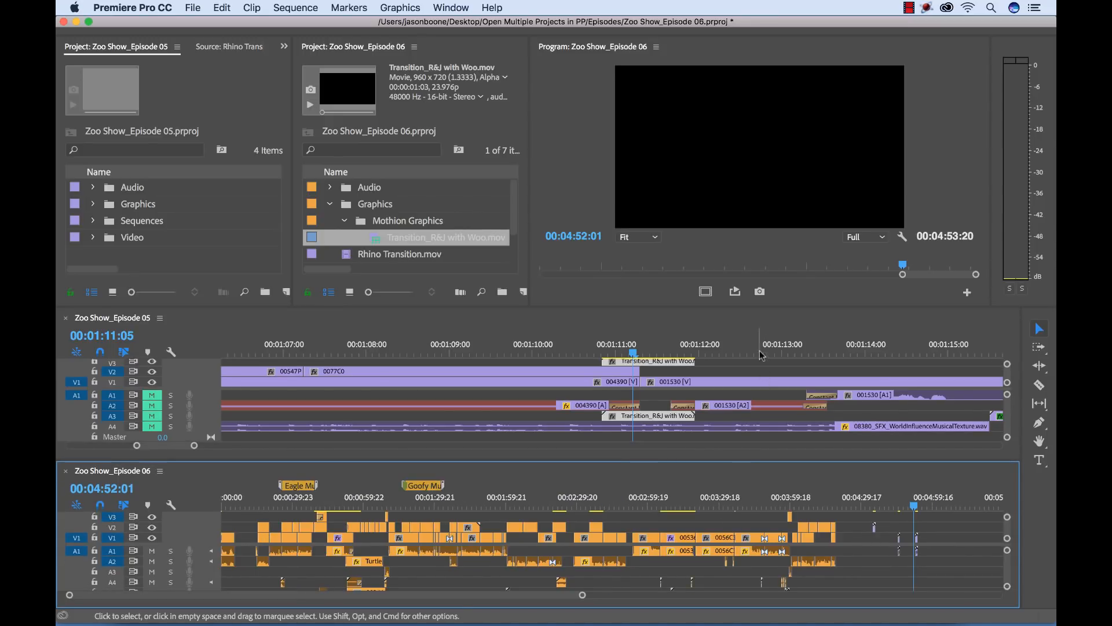
left_click(748, 351)
key("backslash")
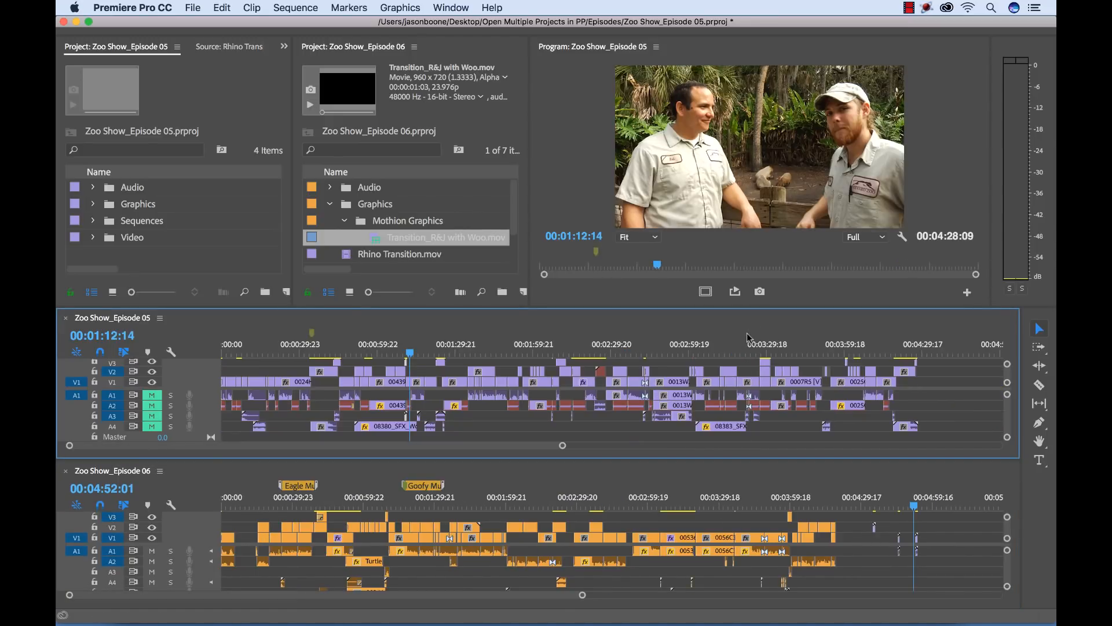
left_click(498, 348)
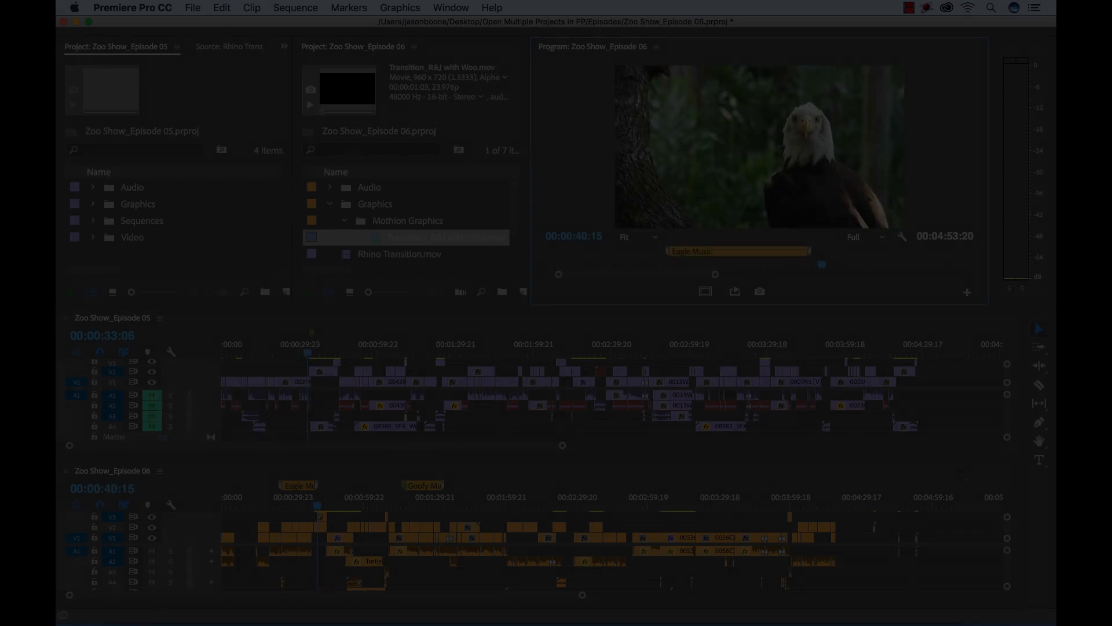